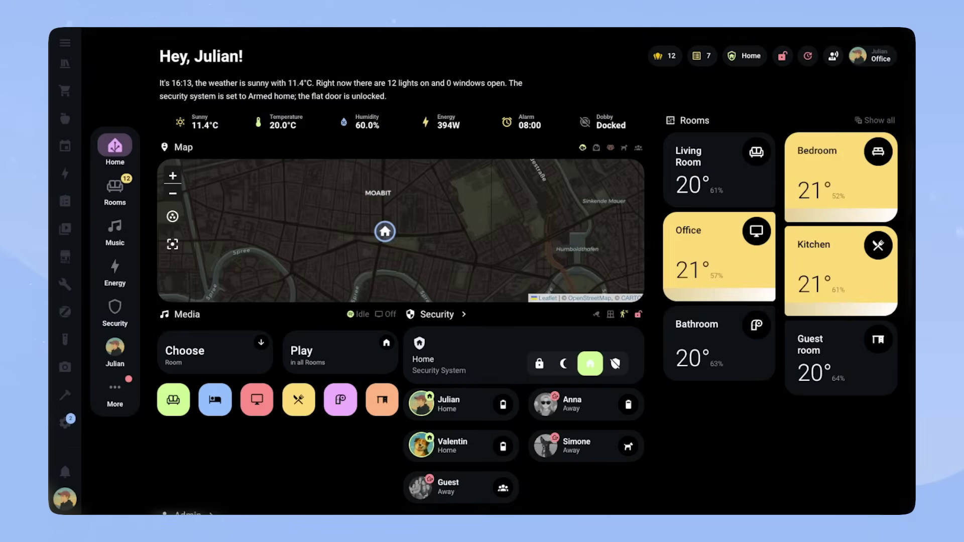
Open the Alarm 08:00 popup to show the 07:40 light alarm and 08:00 sound alarm.
{"action": "left_click", "coordinate": [532, 127]}
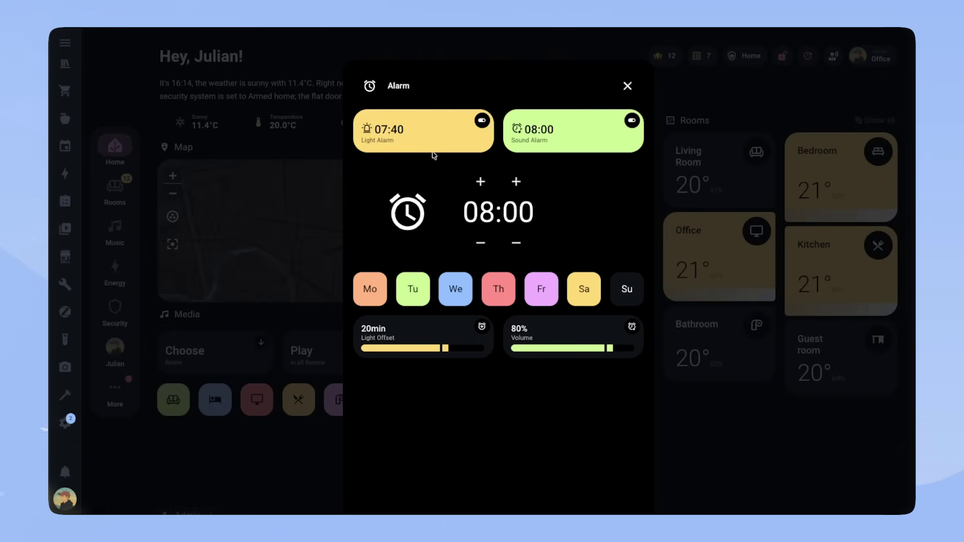
{"action": "left_click", "coordinate": [405, 133]}
{"action": "left_click", "coordinate": [547, 137]}
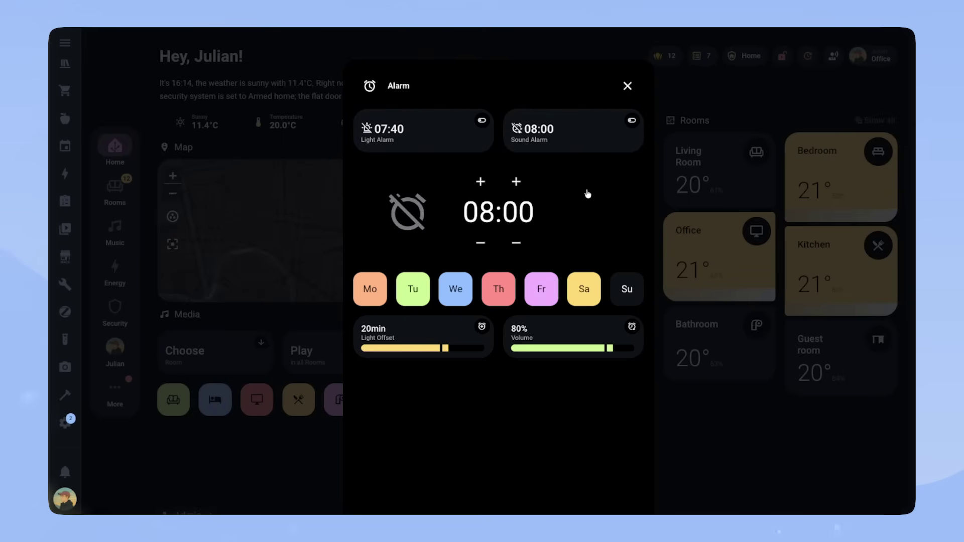
{"action": "left_click", "coordinate": [445, 138]}
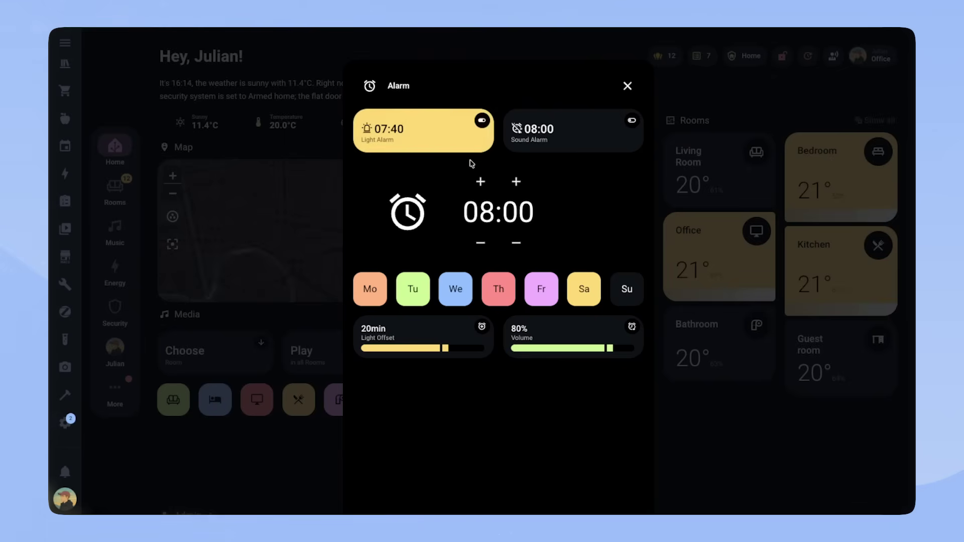
{"action": "left_click", "coordinate": [579, 148]}
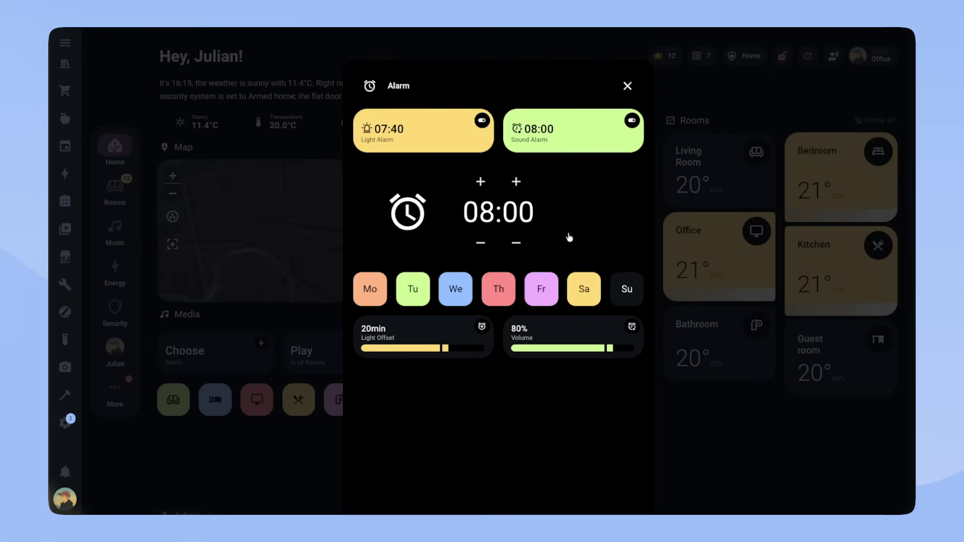
Set the wake-up time to 08:20 with a 20min light offset, so the light alarm starts at 08:00.
{"action": "left_click", "coordinate": [480, 182]}
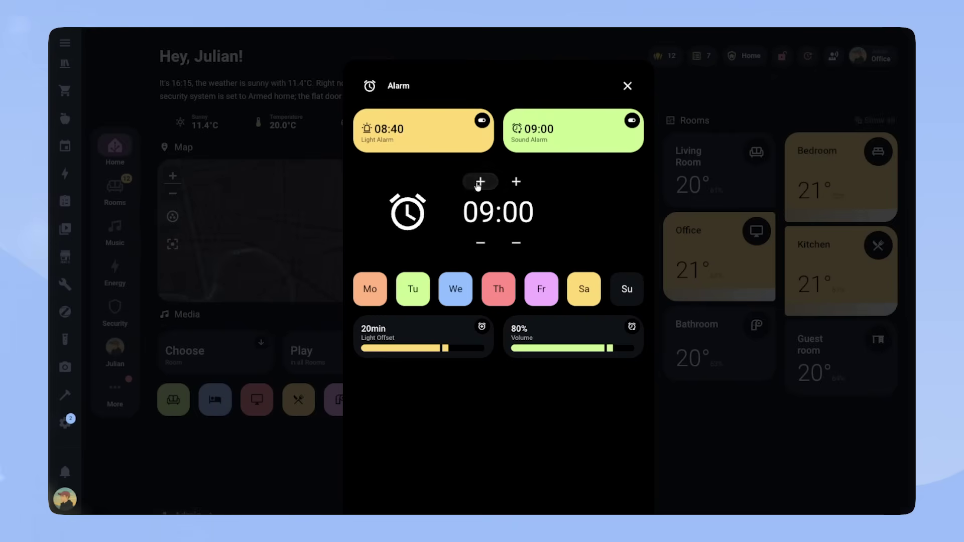
{"action": "left_click", "coordinate": [514, 183]}
{"action": "left_click", "coordinate": [514, 183]}
{"action": "left_click", "coordinate": [514, 183]}
{"action": "left_click", "coordinate": [514, 183]}
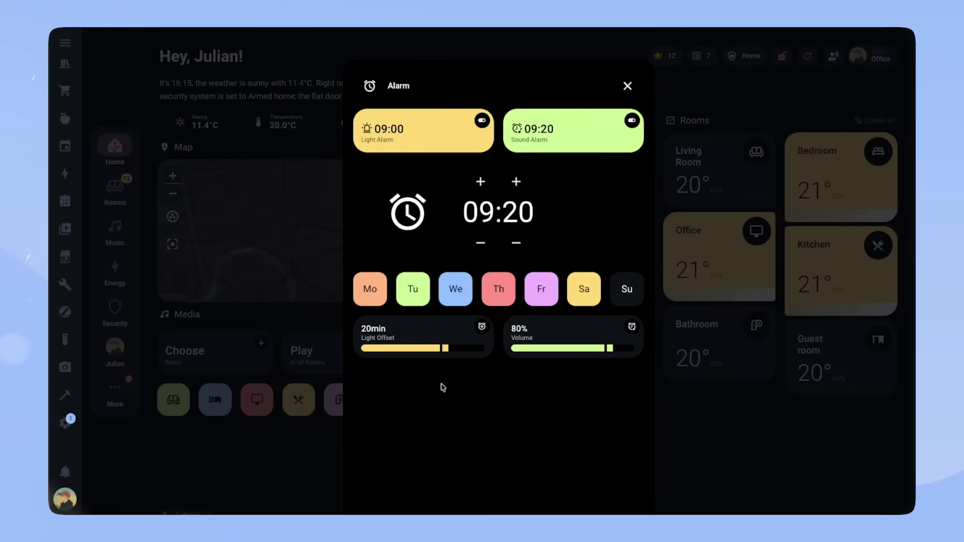
{"action": "left_click_drag", "start_coordinate": [444, 351], "coordinate": [416, 351]}
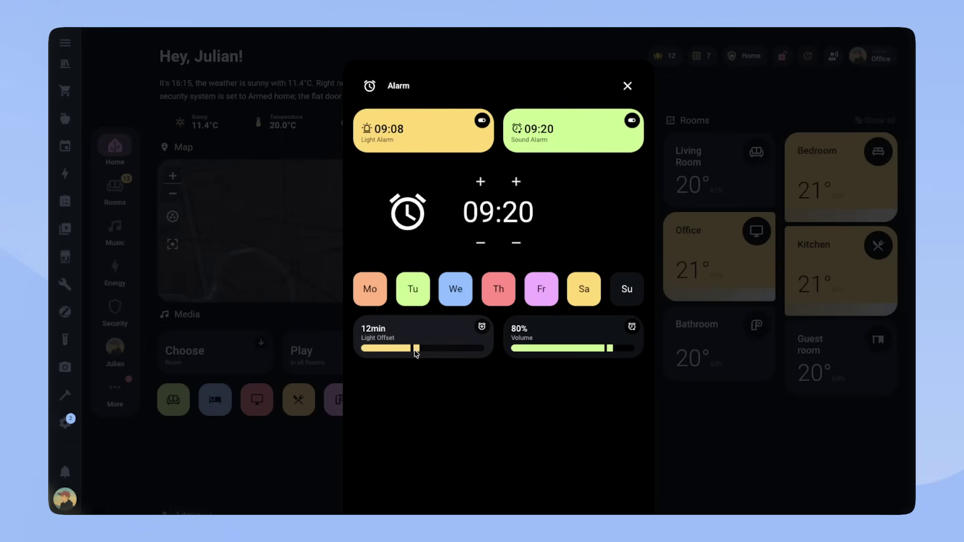
{"action": "left_click", "coordinate": [481, 181]}
{"action": "left_click", "coordinate": [480, 181]}
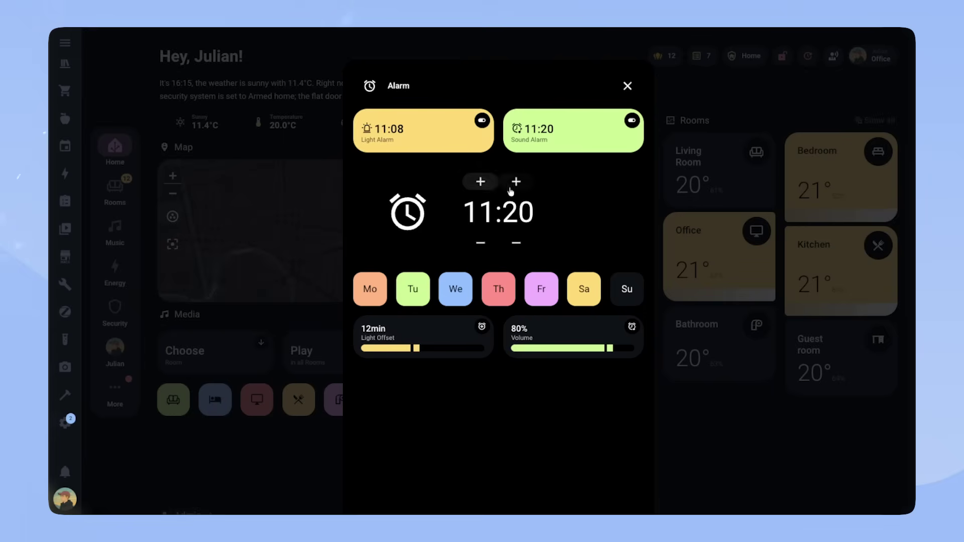
{"action": "left_click", "coordinate": [481, 242]}
{"action": "left_click", "coordinate": [480, 242]}
{"action": "left_click", "coordinate": [480, 242]}
{"action": "left_click", "coordinate": [480, 243]}
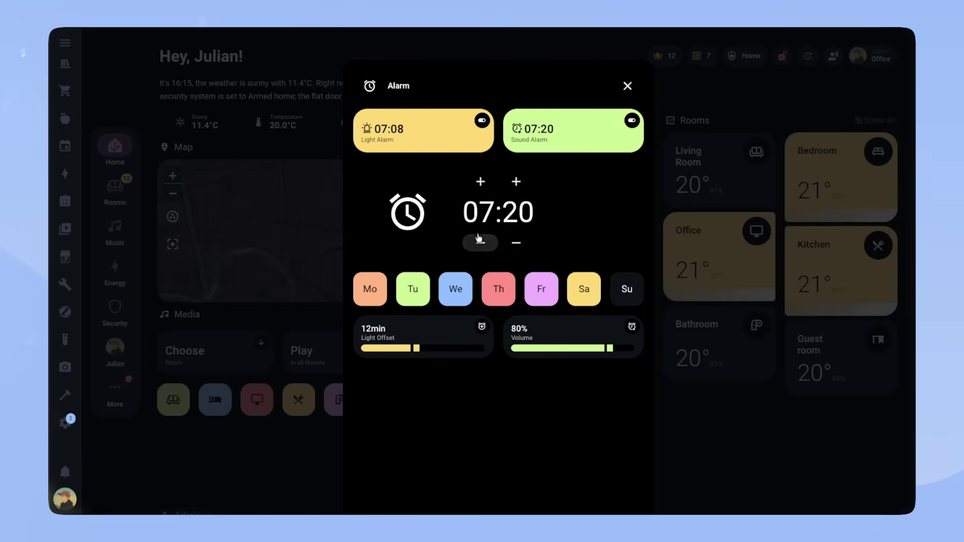
{"action": "left_click", "coordinate": [480, 182]}
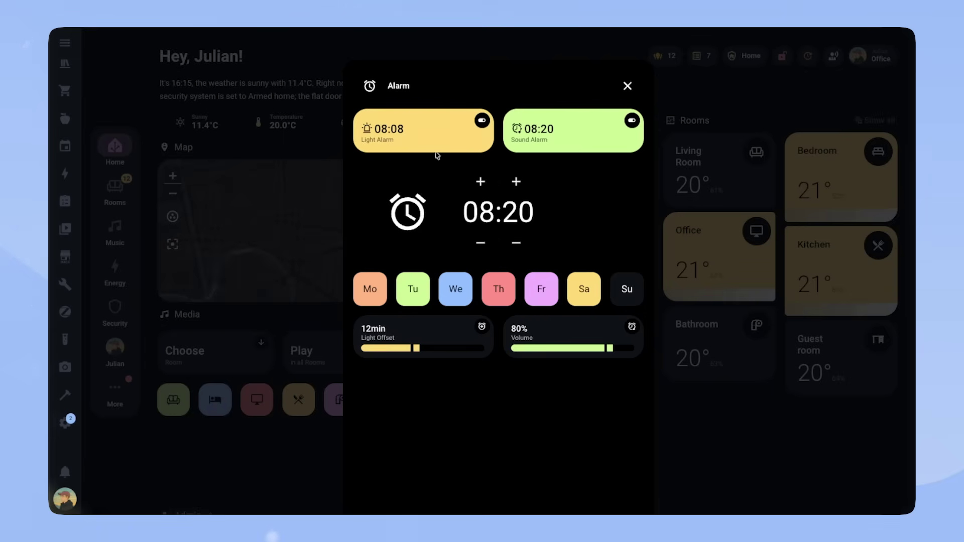
{"action": "left_click", "coordinate": [441, 349]}
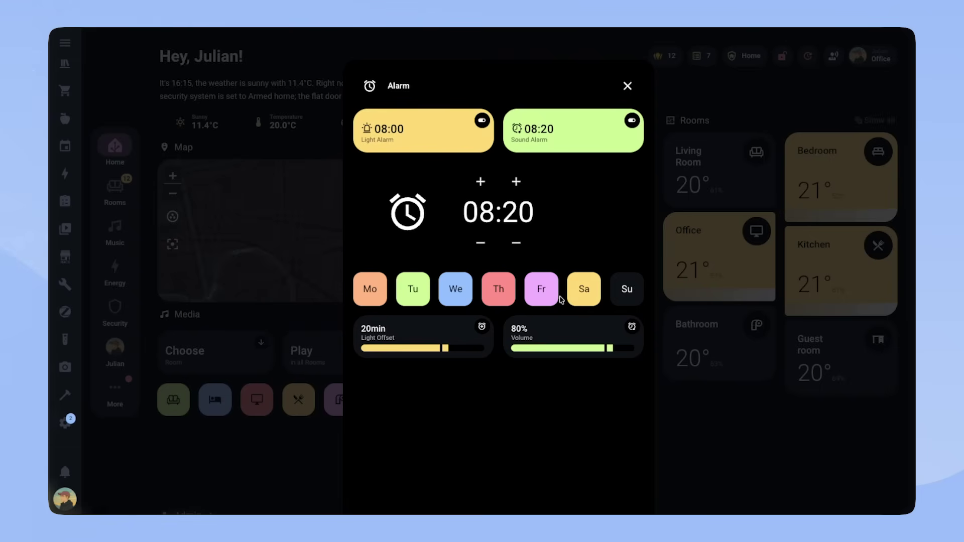
{"action": "left_click", "coordinate": [596, 294]}
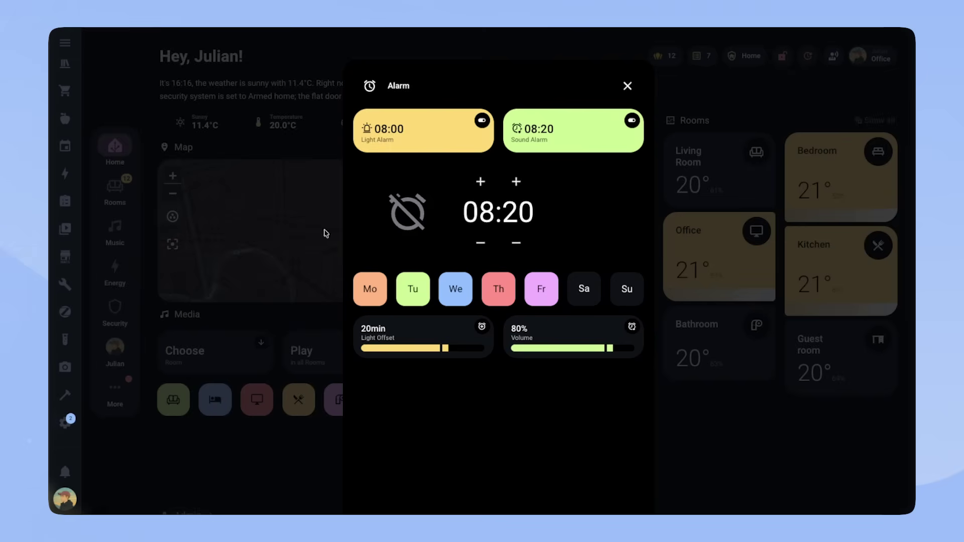
{"action": "left_click", "coordinate": [588, 295]}
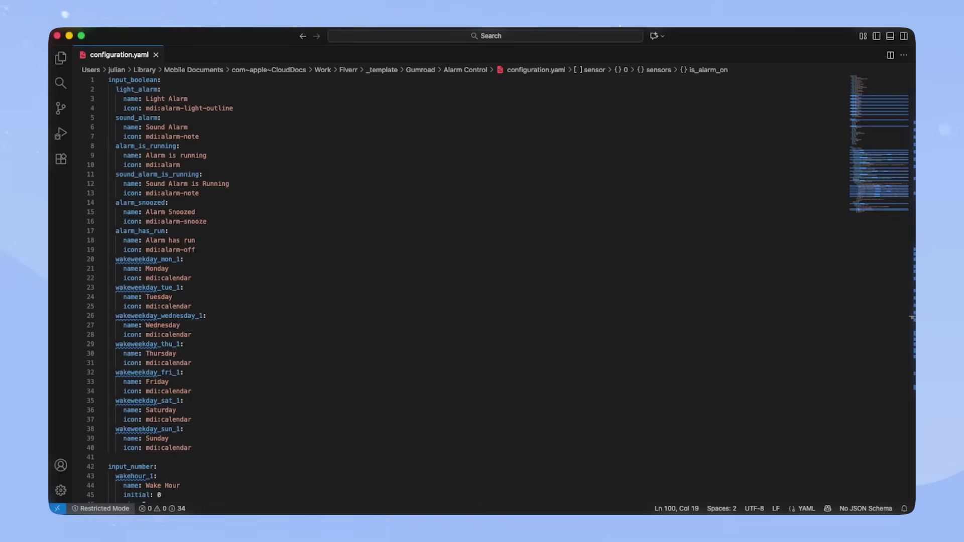
Highlight the input_boolean alarm helpers: sound alarm, alarm_is_running, snoozed alarm and alarm_has_run.
{"action": "left_click_drag", "start_coordinate": [145, 136], "coordinate": [242, 141]}
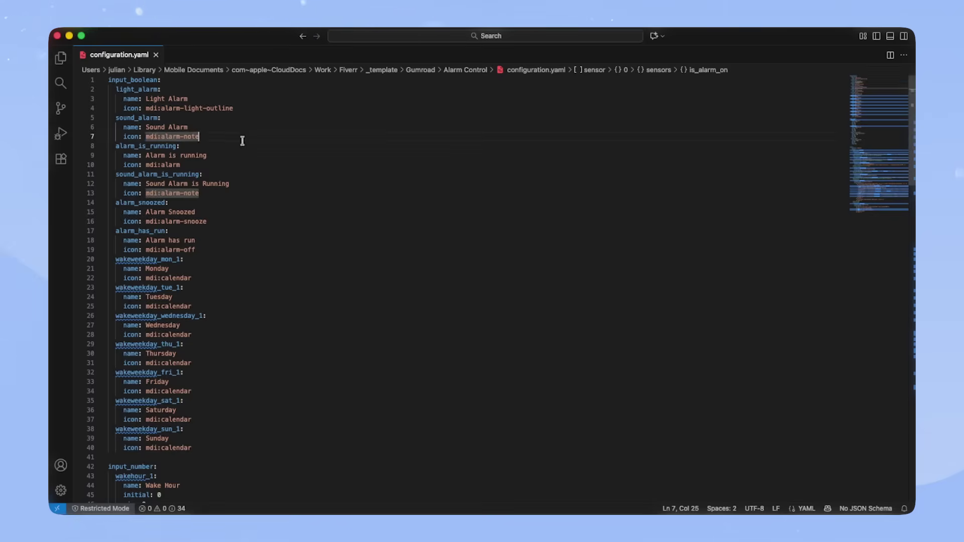
{"action": "key", "text": "shift+super+Up"}
{"action": "key", "text": "super+u"}
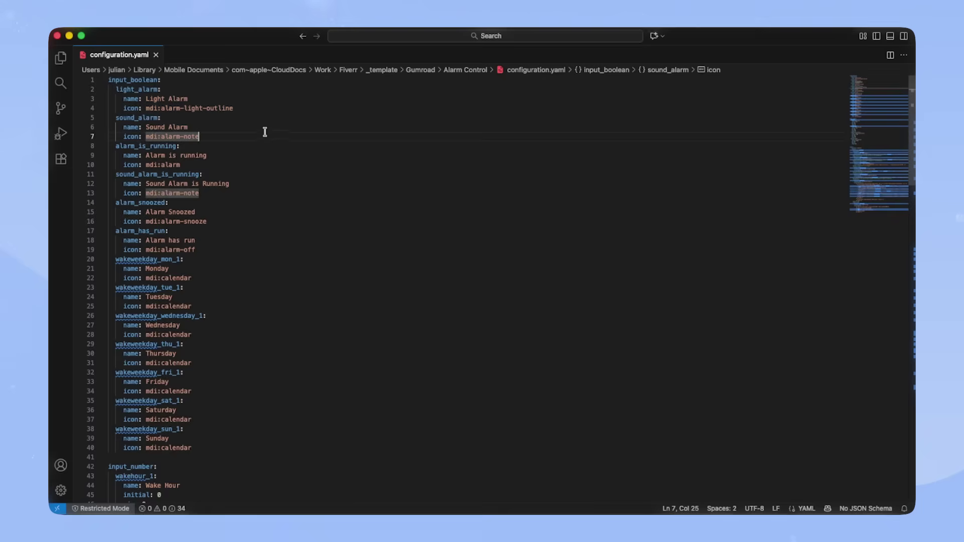
{"action": "left_click_drag", "start_coordinate": [108, 146], "coordinate": [261, 195]}
{"action": "key", "text": "super+u"}
{"action": "left_click_drag", "start_coordinate": [146, 221], "coordinate": [111, 204]}
{"action": "left_click_drag", "start_coordinate": [207, 250], "coordinate": [110, 231]}
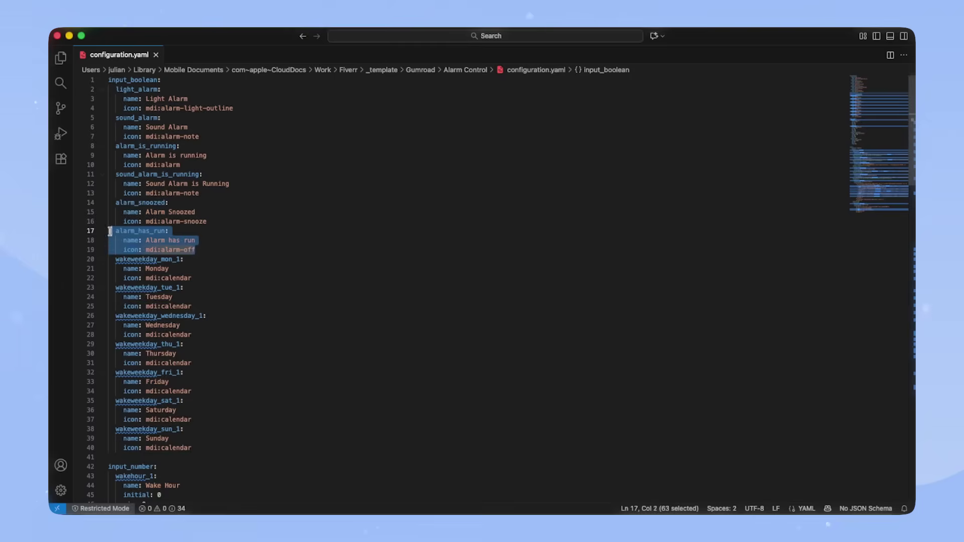
{"action": "left_click", "coordinate": [243, 254]}
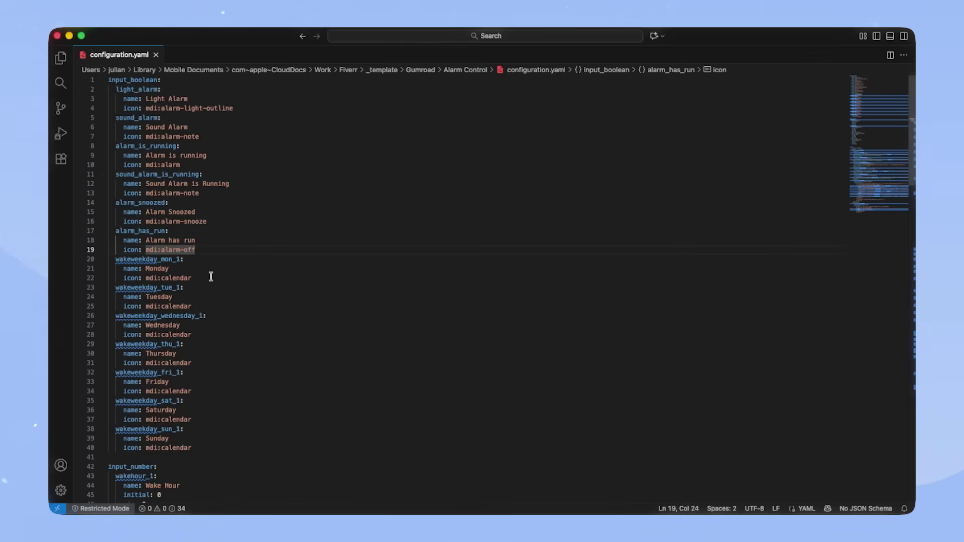
Point out the Monday through Sunday wake-day helpers.
{"action": "scroll", "coordinate": [211, 276], "scroll_direction": "down", "scroll_amount": 2}
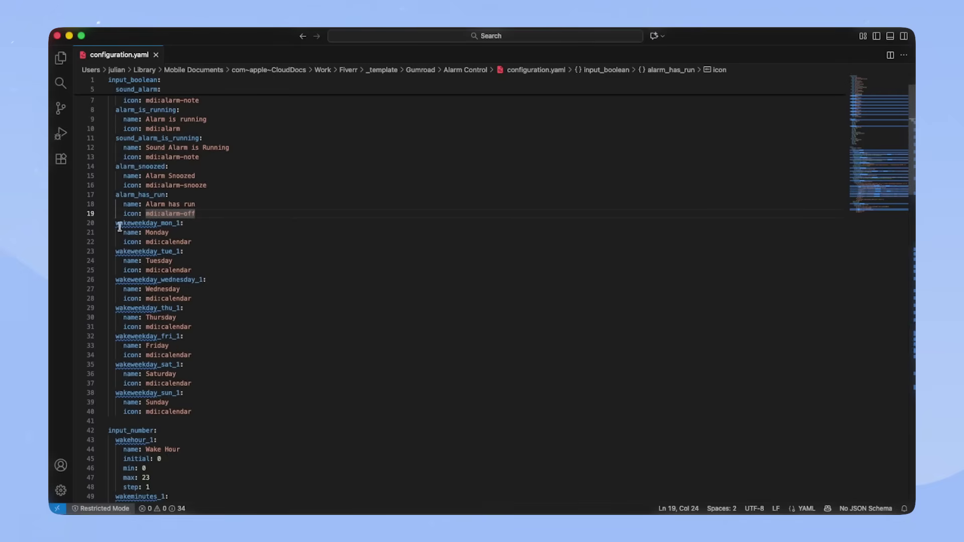
{"action": "left_click_drag", "start_coordinate": [116, 224], "coordinate": [200, 224]}
{"action": "left_click_drag", "start_coordinate": [116, 251], "coordinate": [202, 251]}
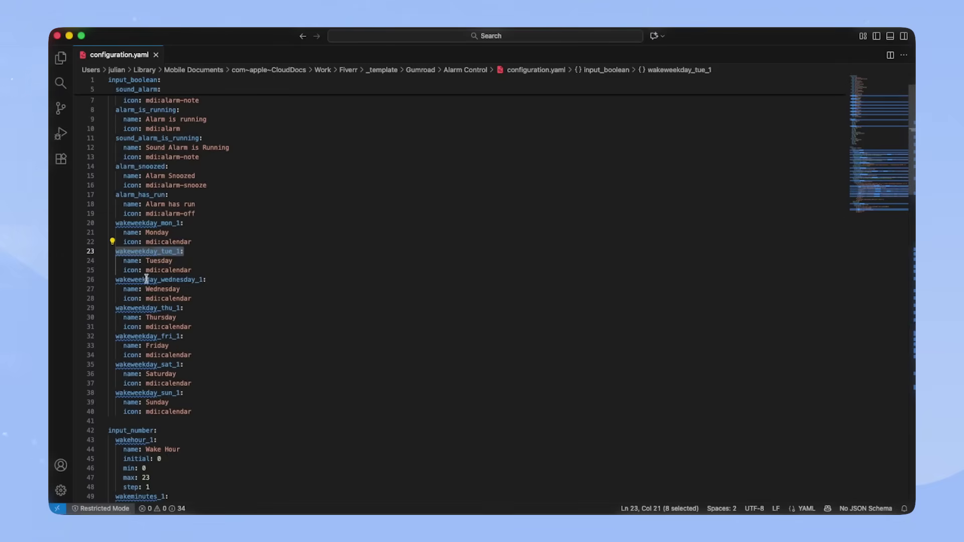
{"action": "left_click", "coordinate": [215, 279]}
{"action": "left_click", "coordinate": [187, 308]}
{"action": "left_click", "coordinate": [197, 337]}
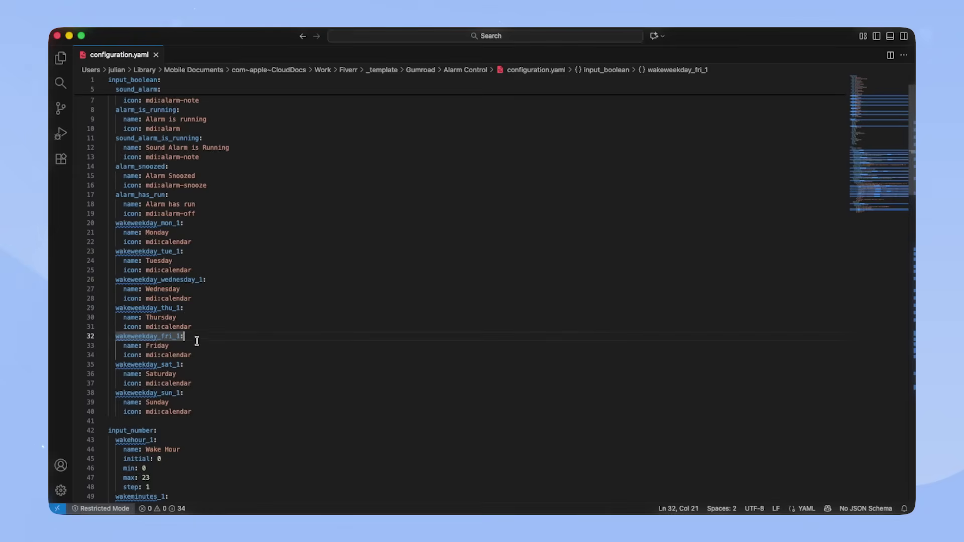
{"action": "left_click", "coordinate": [197, 365]}
{"action": "left_click", "coordinate": [206, 394]}
{"action": "left_click", "coordinate": [228, 410]}
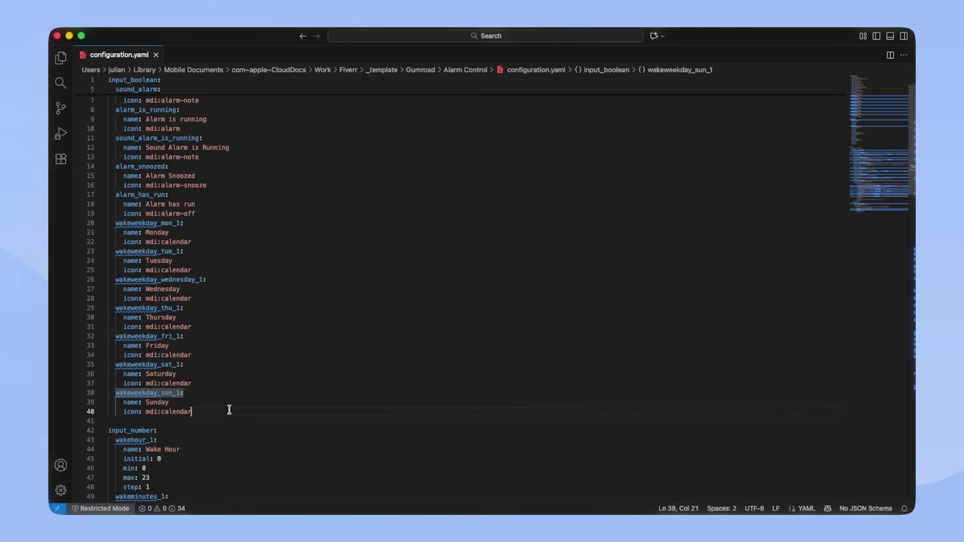
{"action": "scroll", "coordinate": [241, 391], "scroll_direction": "down", "scroll_amount": 7}
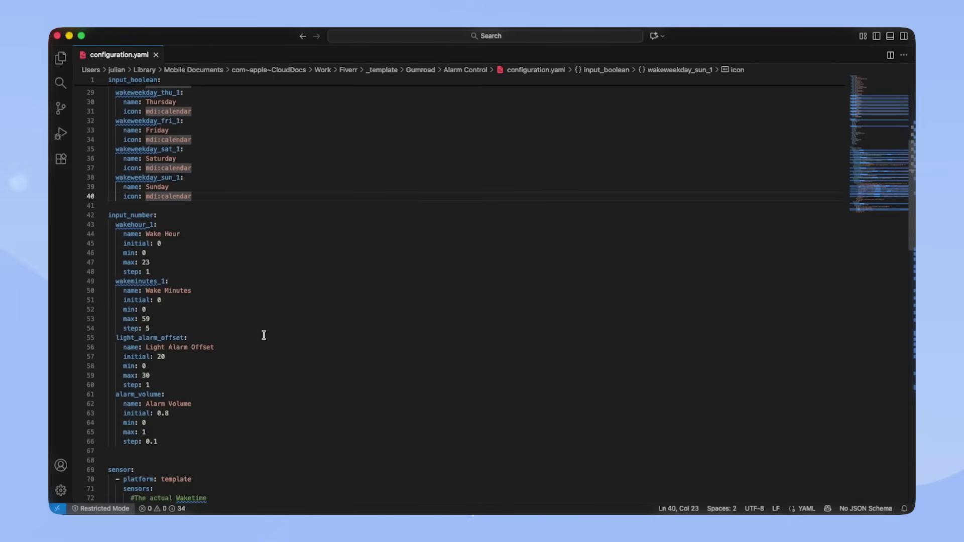
Review the input_number helpers: wake hour, wake minutes, light offset max 30, alarm volume step 0.1.
{"action": "left_click_drag", "start_coordinate": [112, 224], "coordinate": [183, 327]}
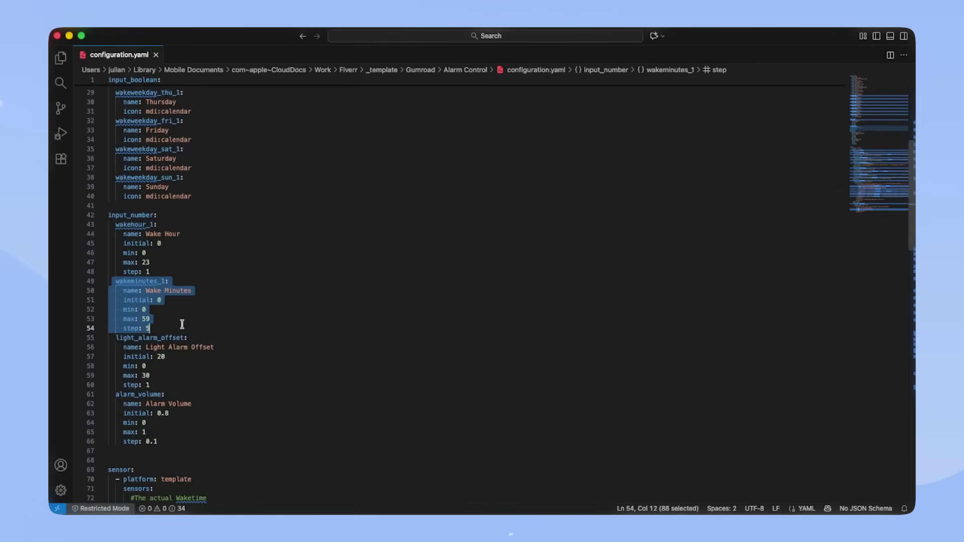
{"action": "left_click", "coordinate": [183, 327]}
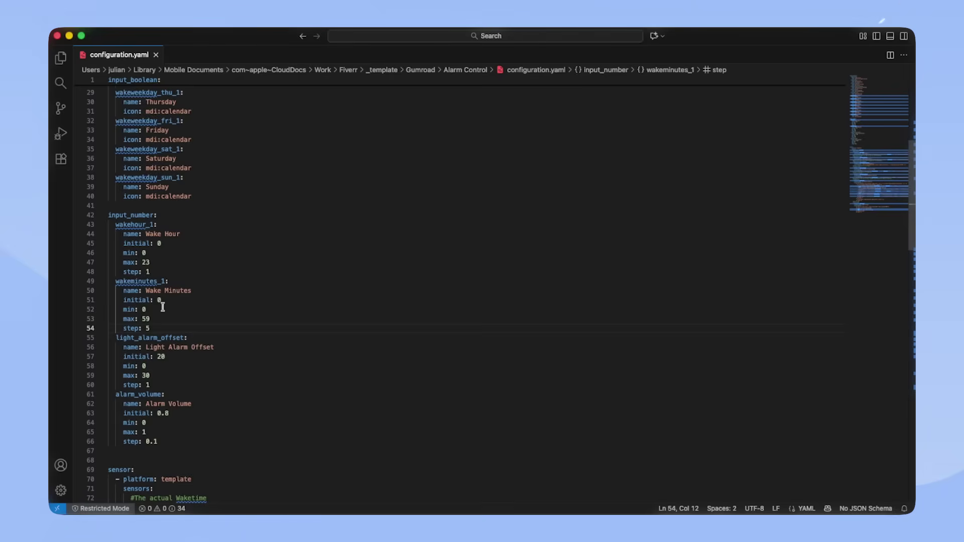
{"action": "left_click", "coordinate": [257, 376]}
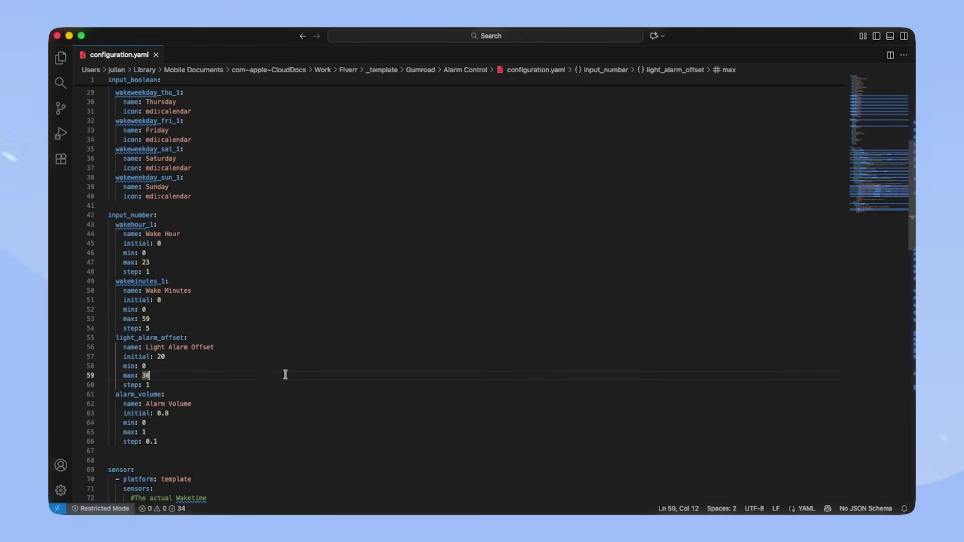
{"action": "scroll", "coordinate": [291, 374], "scroll_direction": "down", "scroll_amount": 2}
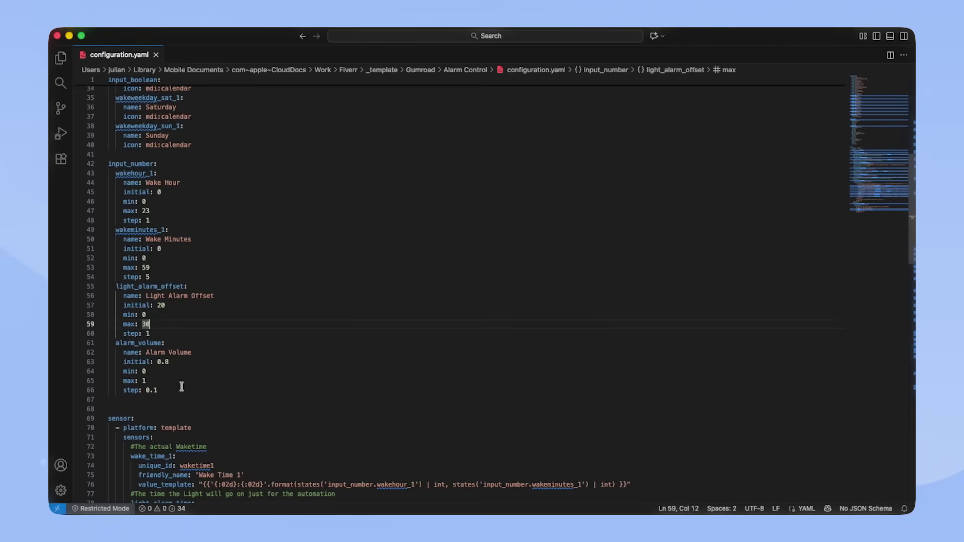
{"action": "left_click", "coordinate": [204, 390]}
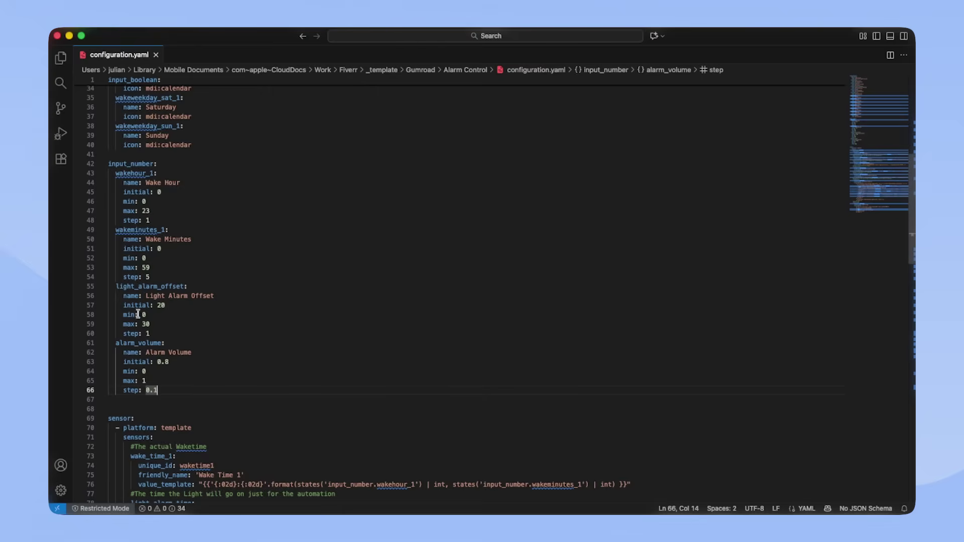
Scroll down to the template sensors section of configuration.yaml.
{"action": "key", "text": "Down"}
{"action": "scroll", "coordinate": [417, 420], "scroll_direction": "down", "scroll_amount": 2}
{"action": "scroll", "coordinate": [417, 420], "scroll_direction": "down", "scroll_amount": 8}
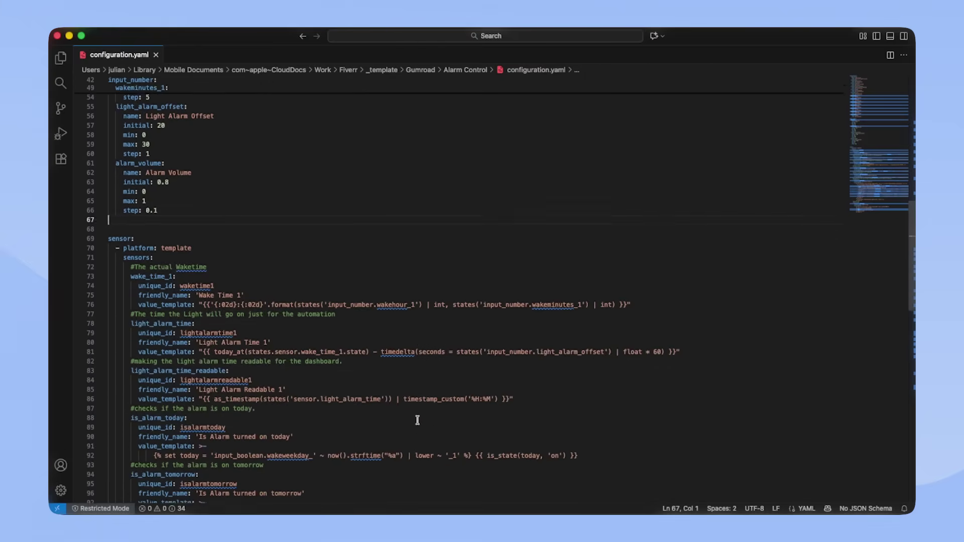
{"action": "scroll", "coordinate": [417, 420], "scroll_direction": "down", "scroll_amount": 1}
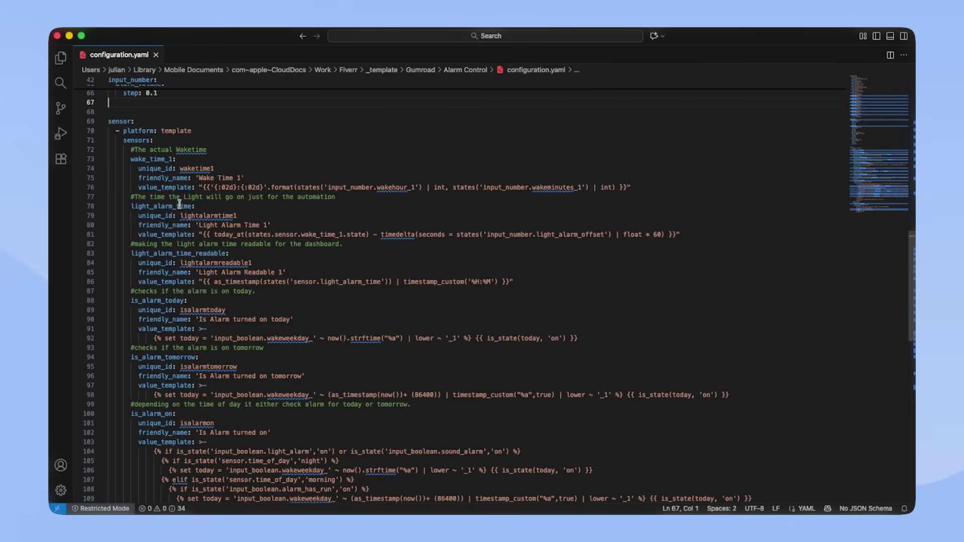
{"action": "left_click_drag", "start_coordinate": [131, 187], "coordinate": [648, 190]}
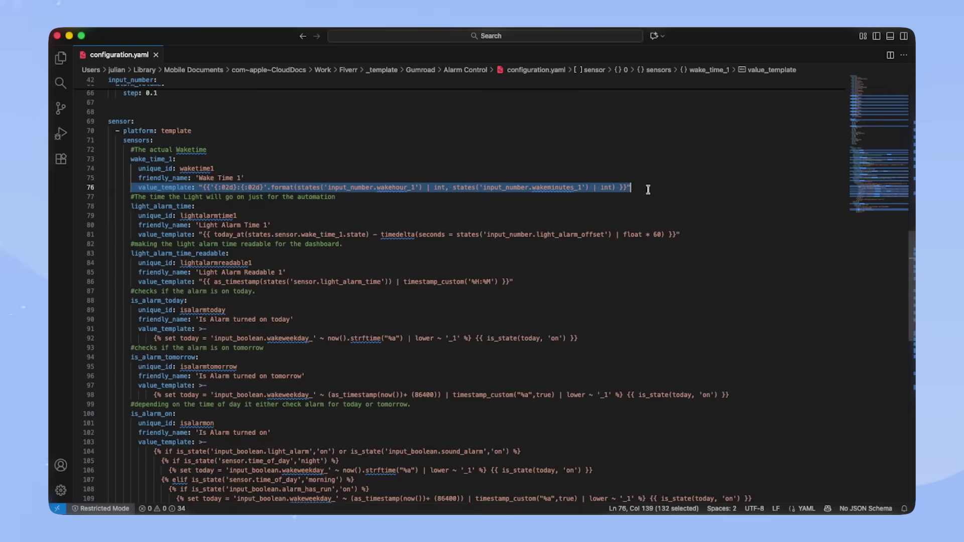
{"action": "left_click", "coordinate": [650, 190]}
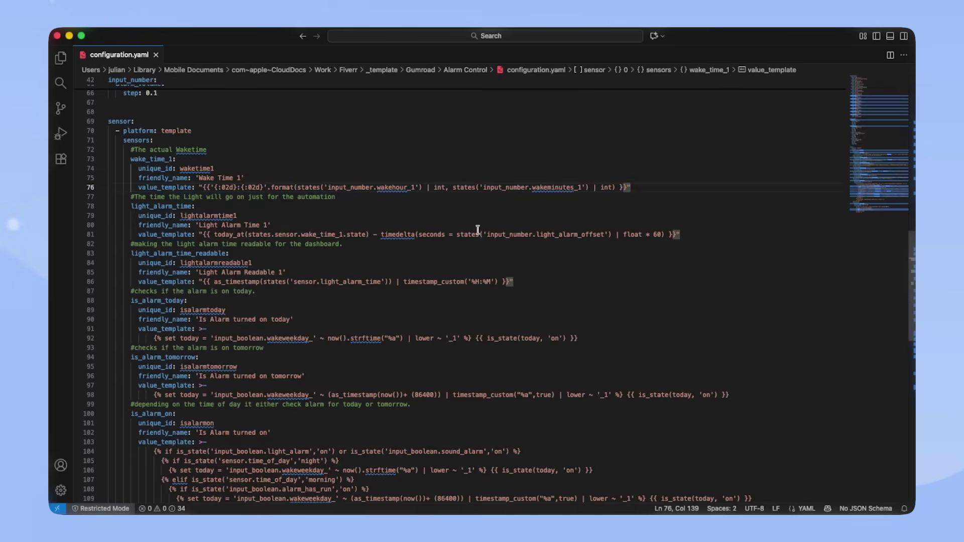
{"action": "double_click", "coordinate": [375, 235]}
{"action": "left_click", "coordinate": [416, 262]}
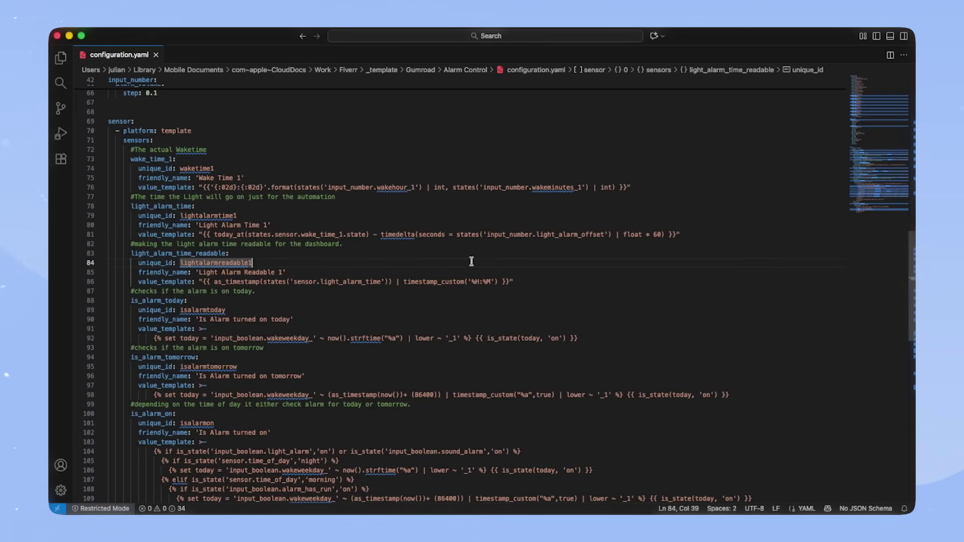
{"action": "scroll", "coordinate": [471, 261], "scroll_direction": "down", "scroll_amount": 2}
{"action": "left_click_drag", "start_coordinate": [524, 253], "coordinate": [115, 225]}
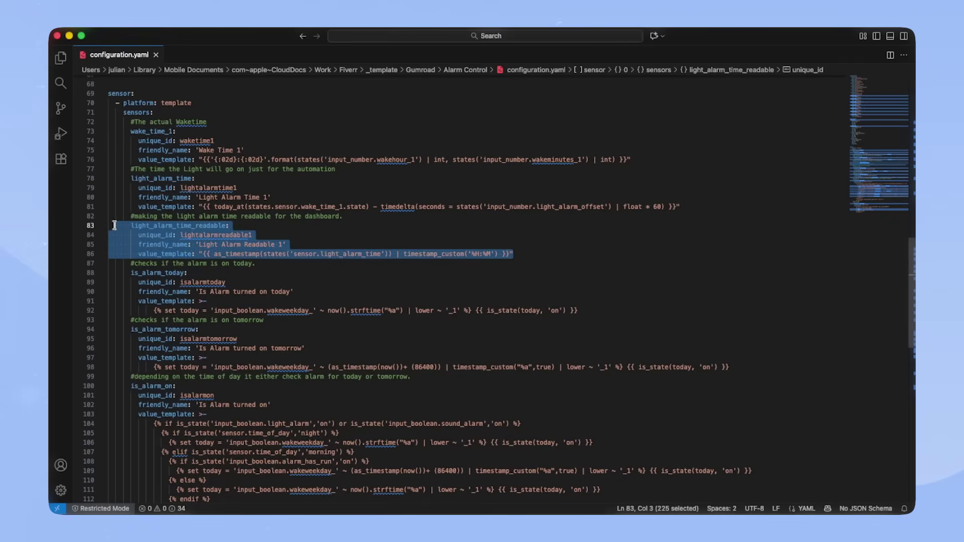
{"action": "left_click", "coordinate": [319, 228]}
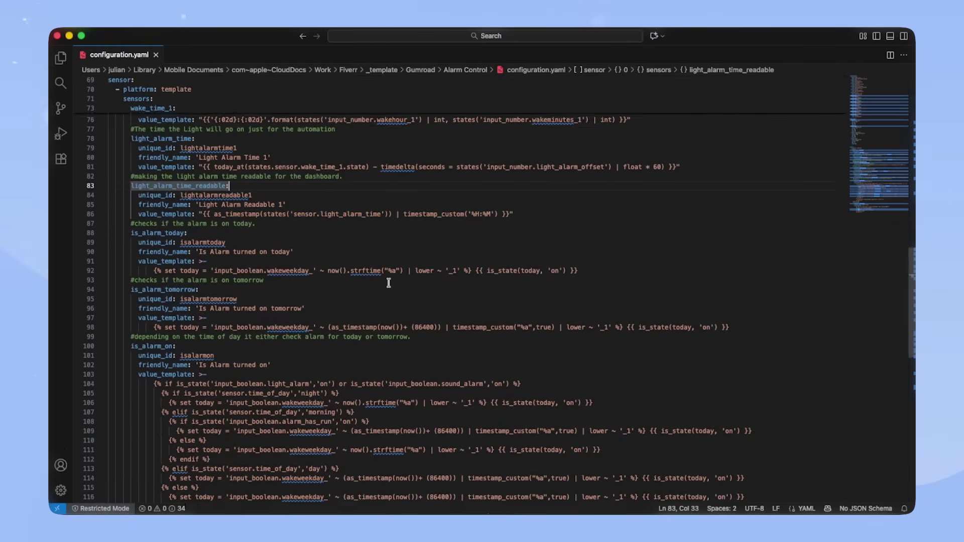
{"action": "scroll", "coordinate": [388, 282], "scroll_direction": "down", "scroll_amount": 2}
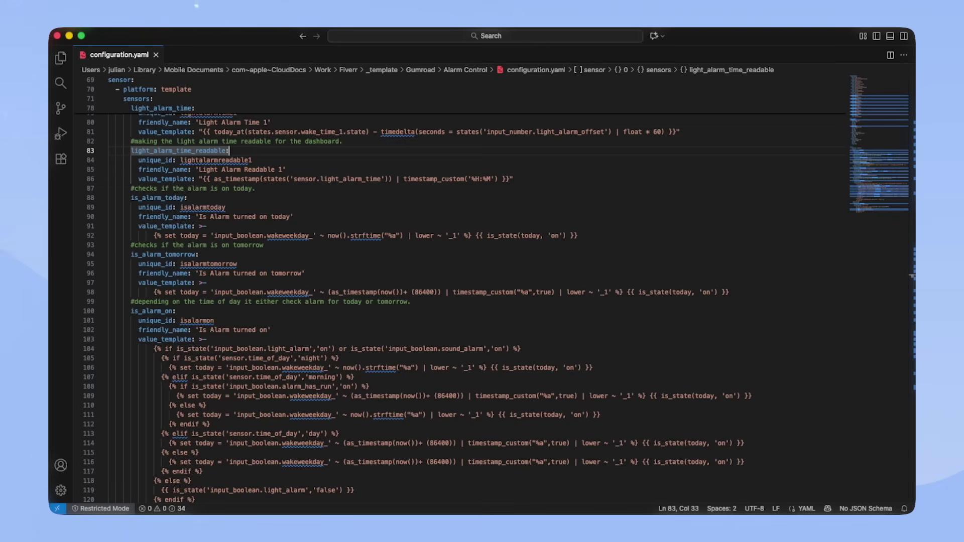
{"action": "left_click_drag", "start_coordinate": [129, 197], "coordinate": [101, 198]}
{"action": "left_click", "coordinate": [648, 237]}
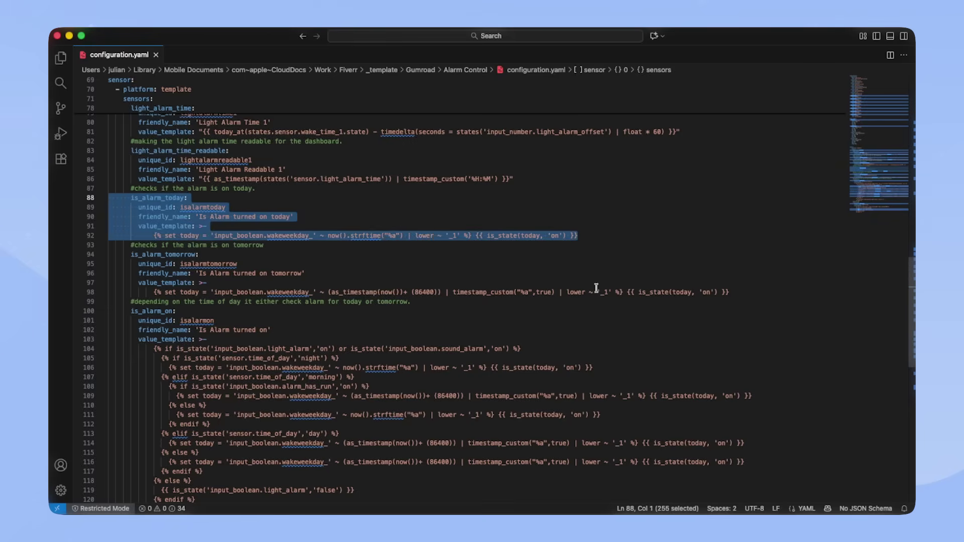
{"action": "left_click", "coordinate": [125, 256]}
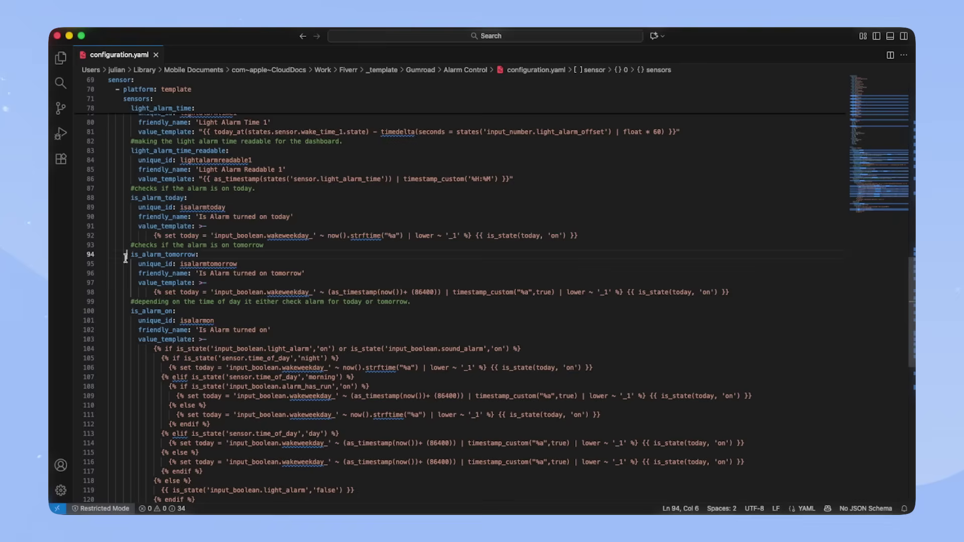
{"action": "left_click_drag", "start_coordinate": [126, 254], "coordinate": [745, 294]}
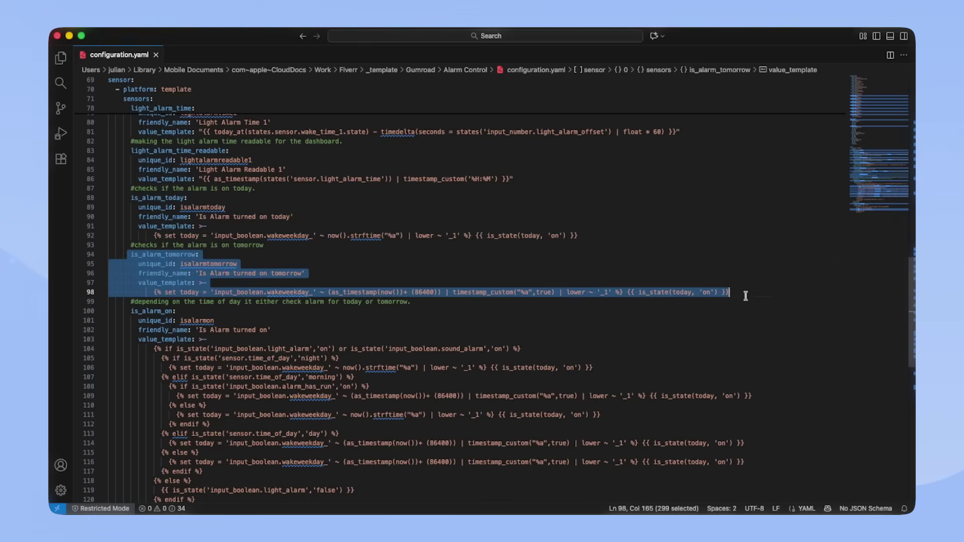
{"action": "left_click", "coordinate": [745, 295]}
{"action": "double_click", "coordinate": [425, 292]}
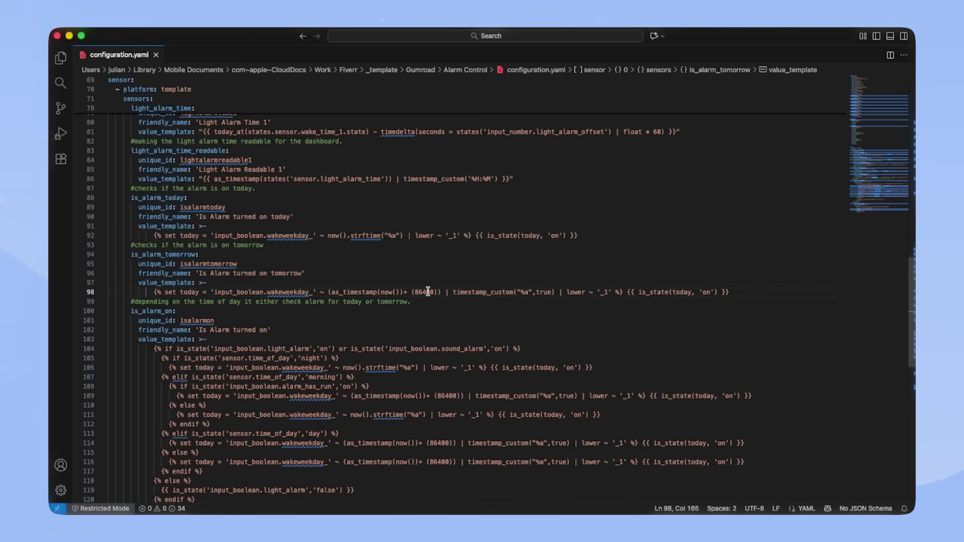
{"action": "left_click", "coordinate": [392, 292]}
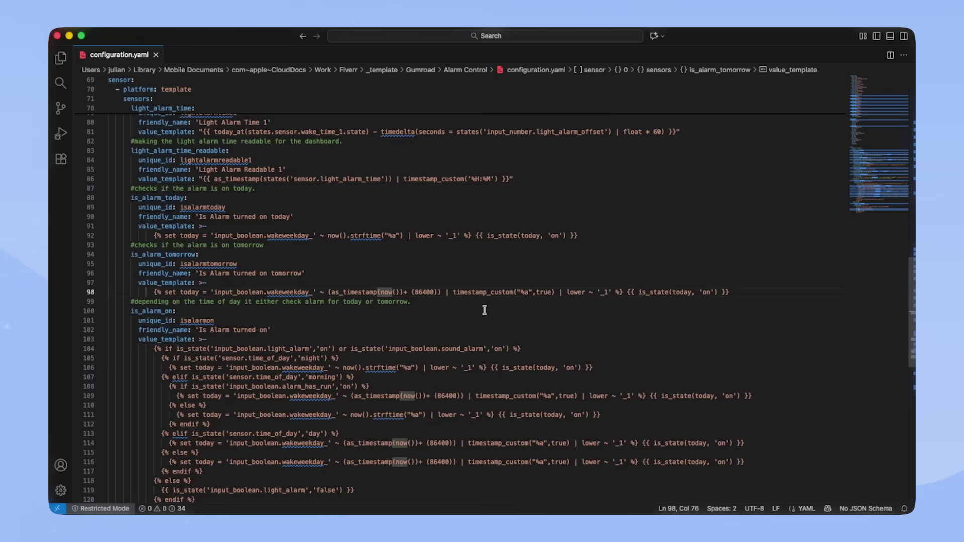
{"action": "scroll", "coordinate": [442, 289], "scroll_direction": "down", "scroll_amount": 5}
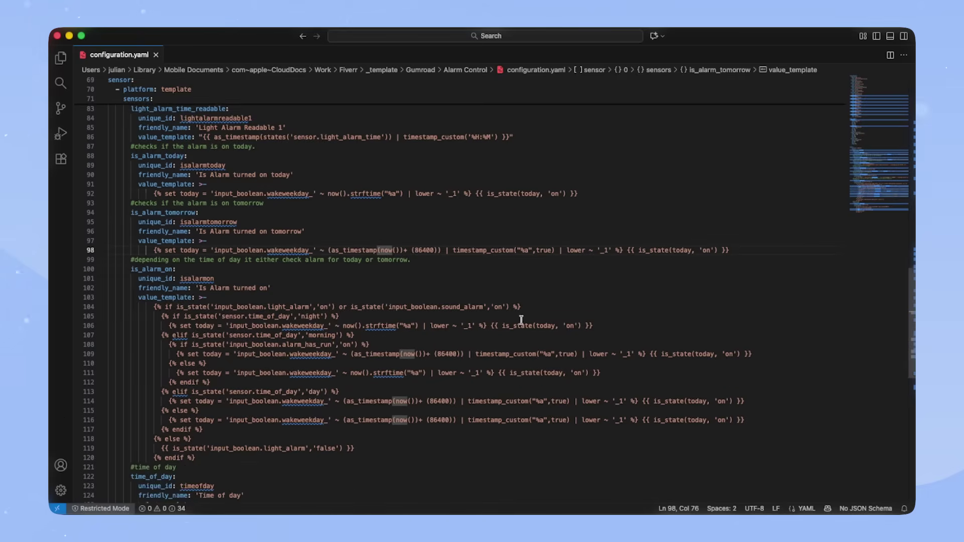
{"action": "scroll", "coordinate": [538, 320], "scroll_direction": "down", "scroll_amount": 1}
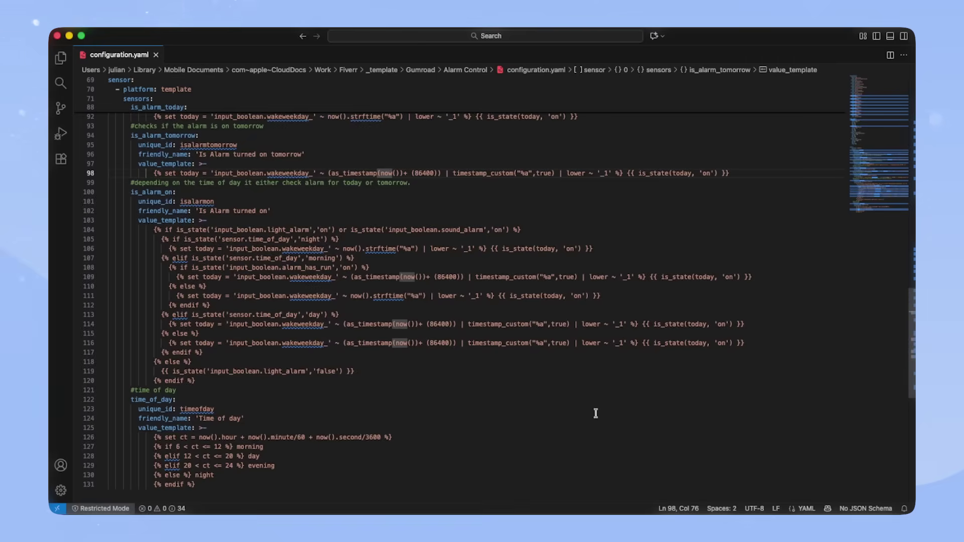
{"action": "scroll", "coordinate": [355, 400], "scroll_direction": "down", "scroll_amount": 3}
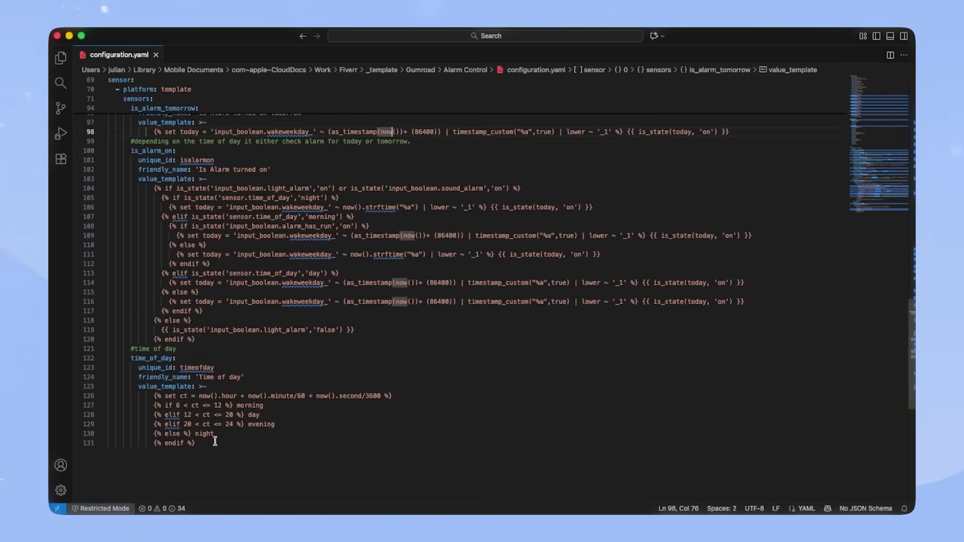
{"action": "left_click_drag", "start_coordinate": [196, 444], "coordinate": [110, 360]}
{"action": "left_click", "coordinate": [311, 349]}
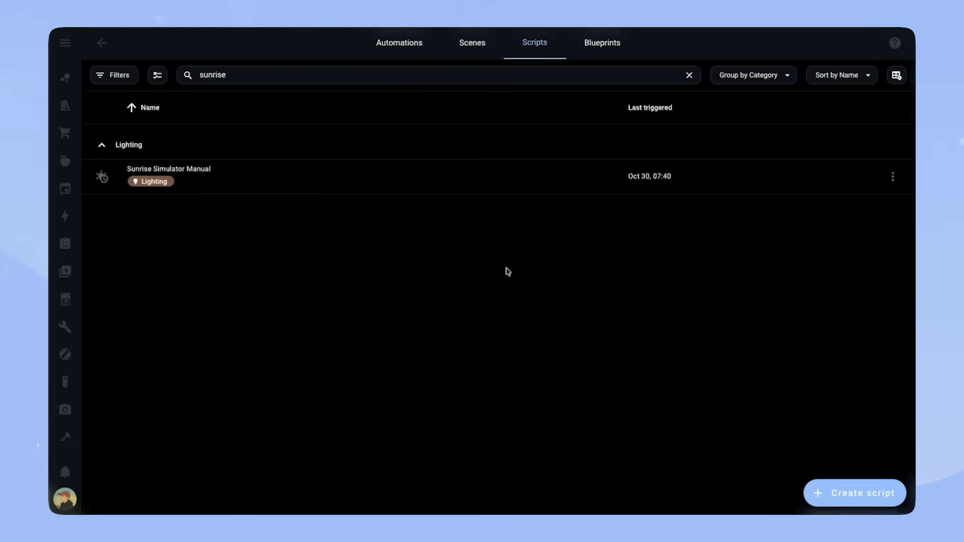
Open the Sunrise Simulator Manual script and switch it to YAML view.
{"action": "left_click", "coordinate": [237, 182]}
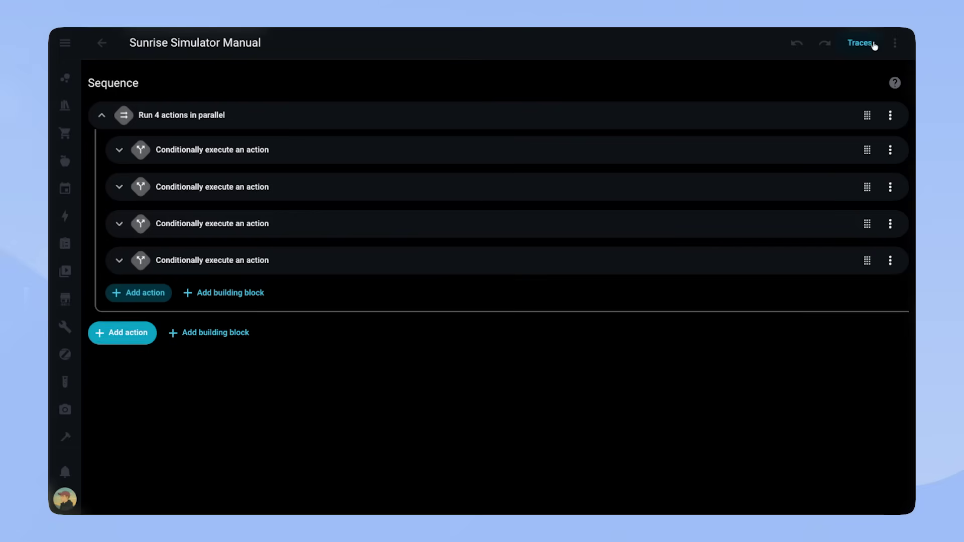
{"action": "left_click", "coordinate": [895, 43]}
{"action": "left_click", "coordinate": [863, 296]}
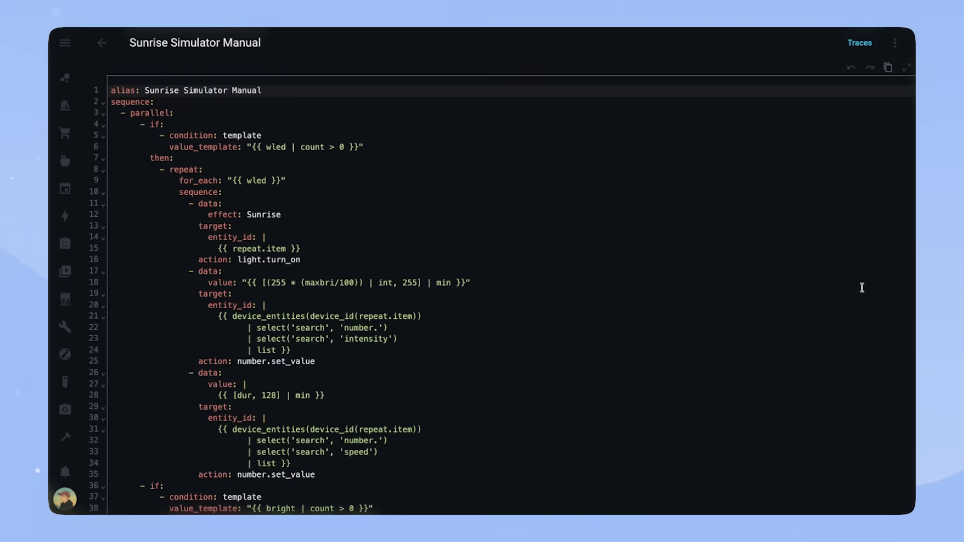
Scroll through the script's YAML, then return to the filtered list.
{"action": "scroll", "coordinate": [569, 282], "scroll_direction": "down", "scroll_amount": 2}
{"action": "scroll", "coordinate": [568, 281], "scroll_direction": "down", "scroll_amount": 5}
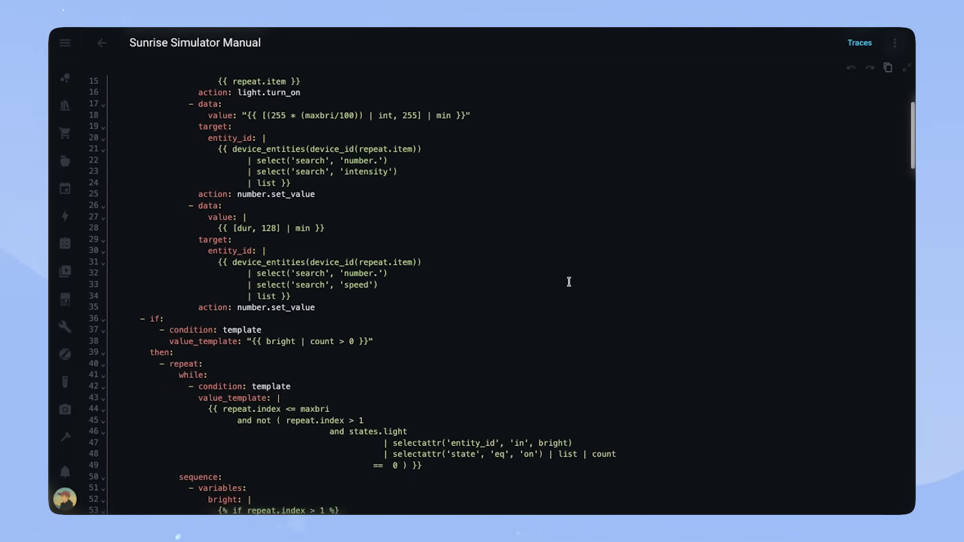
{"action": "scroll", "coordinate": [569, 282], "scroll_direction": "down", "scroll_amount": 8}
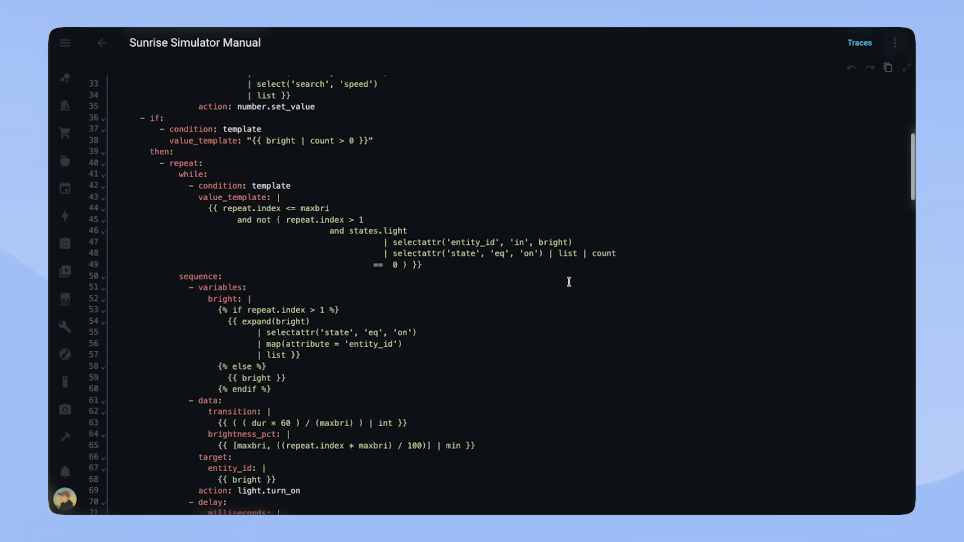
{"action": "scroll", "coordinate": [569, 282], "scroll_direction": "down", "scroll_amount": 20}
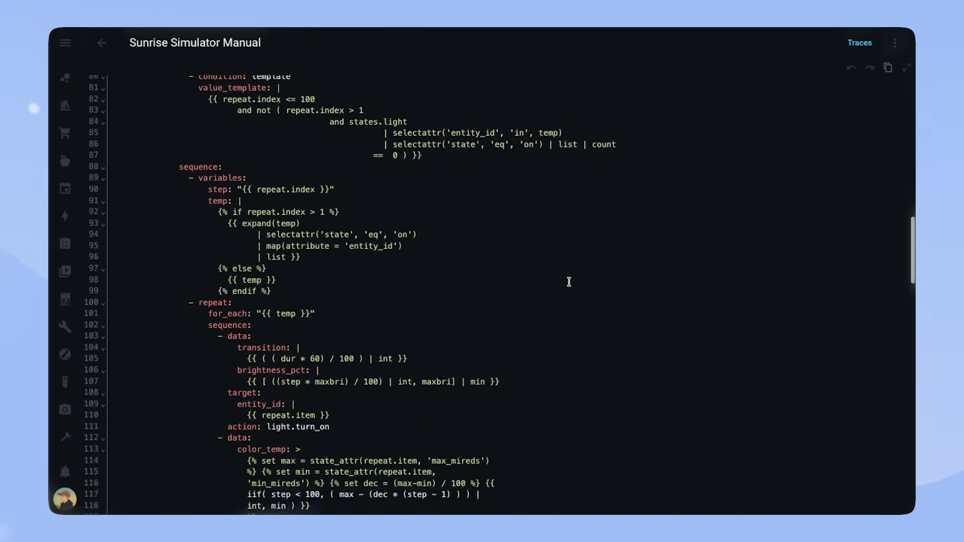
{"action": "scroll", "coordinate": [569, 281], "scroll_direction": "down", "scroll_amount": 10}
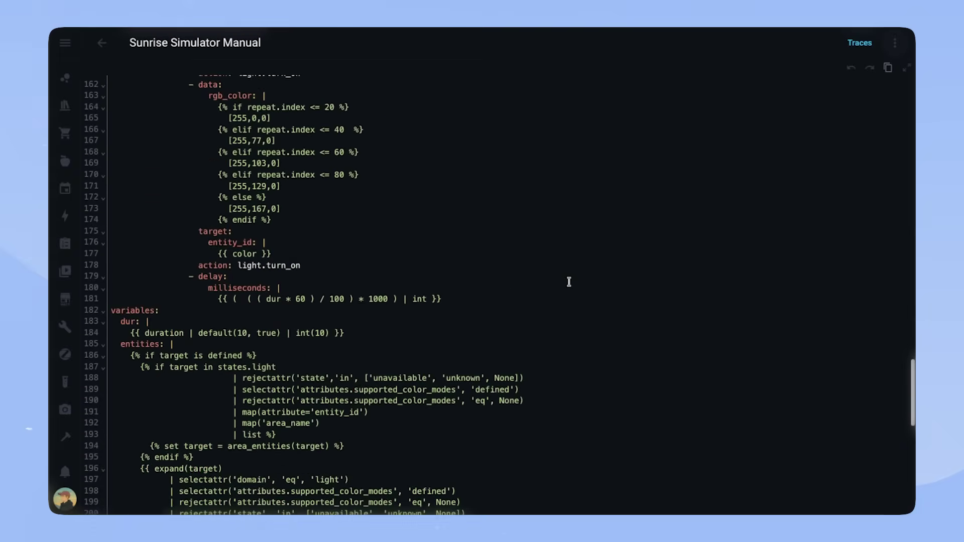
{"action": "left_click", "coordinate": [103, 42]}
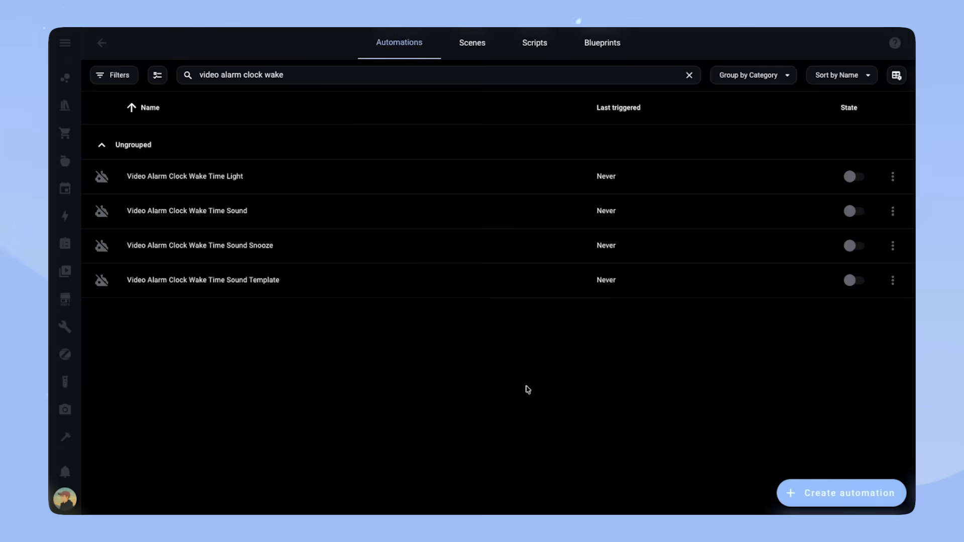
Open the Video Alarm Clock Wake Time Light automation and inspect its Light Alarm Time trigger.
{"action": "left_click", "coordinate": [200, 177]}
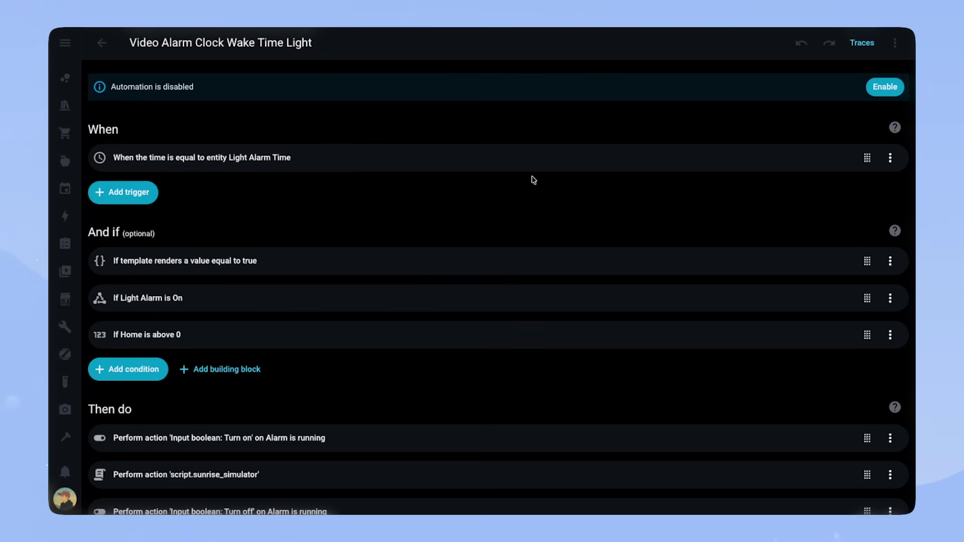
{"action": "left_click", "coordinate": [421, 155]}
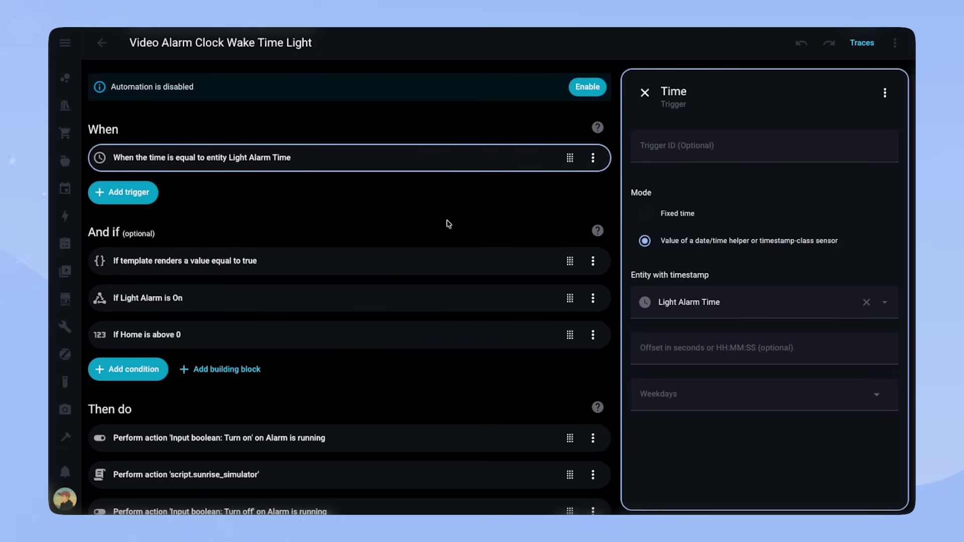
{"action": "scroll", "coordinate": [383, 212], "scroll_direction": "down", "scroll_amount": 1}
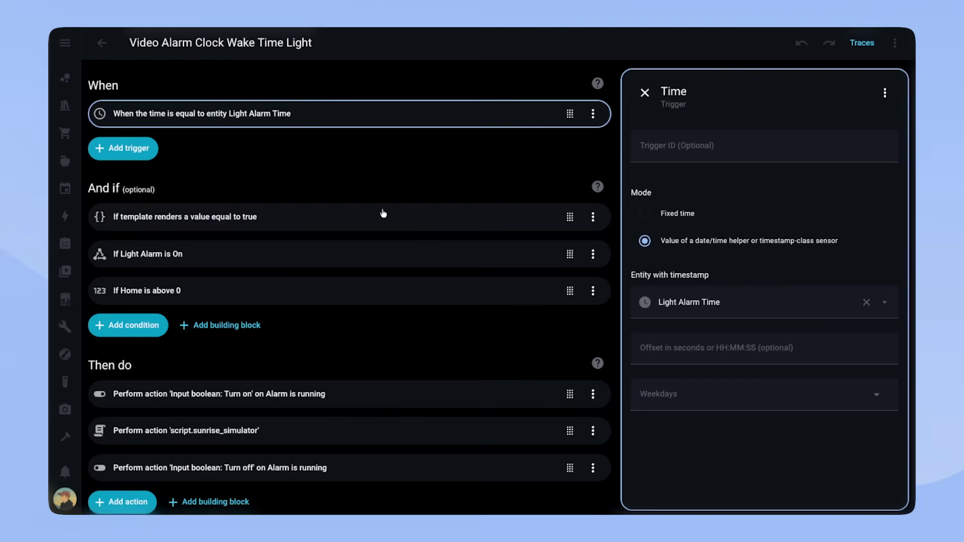
Inspect the conditions: wakeweekday template, Light Alarm is On, and Home above 0.
{"action": "left_click", "coordinate": [380, 216]}
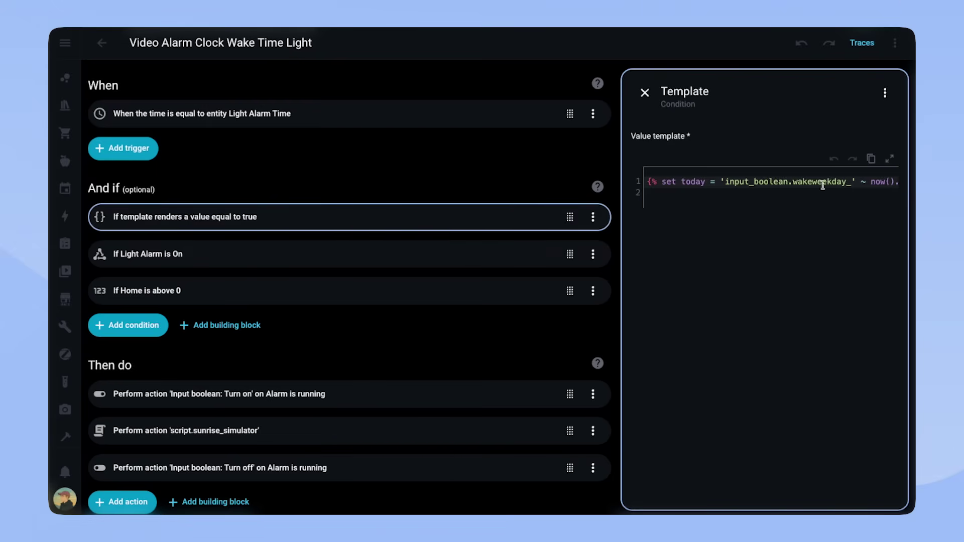
{"action": "left_click_drag", "start_coordinate": [785, 182], "coordinate": [837, 182]}
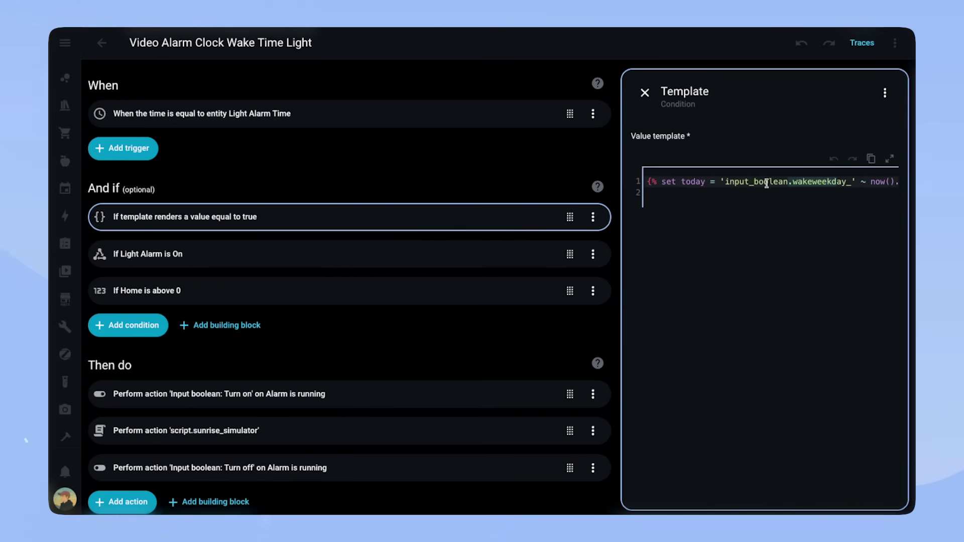
{"action": "left_click", "coordinate": [394, 261]}
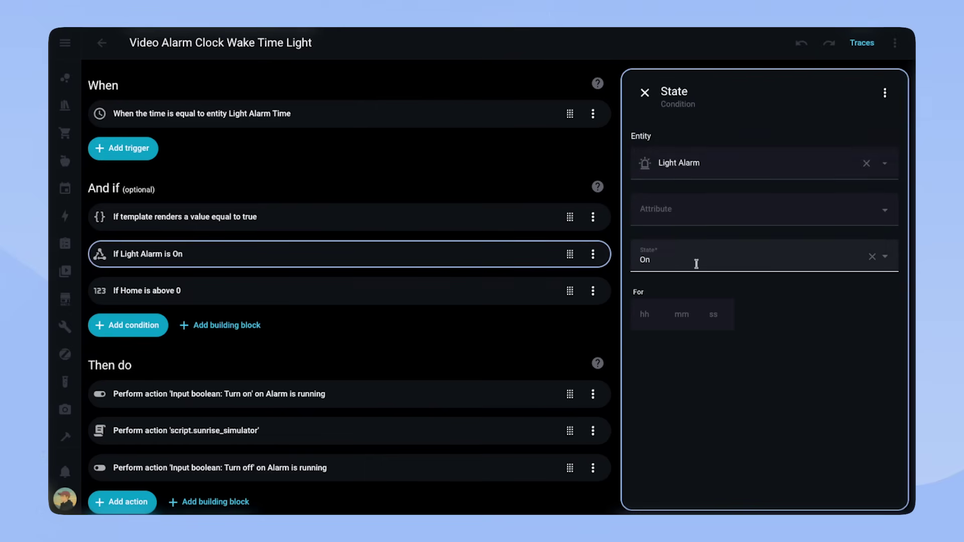
{"action": "left_click", "coordinate": [420, 287]}
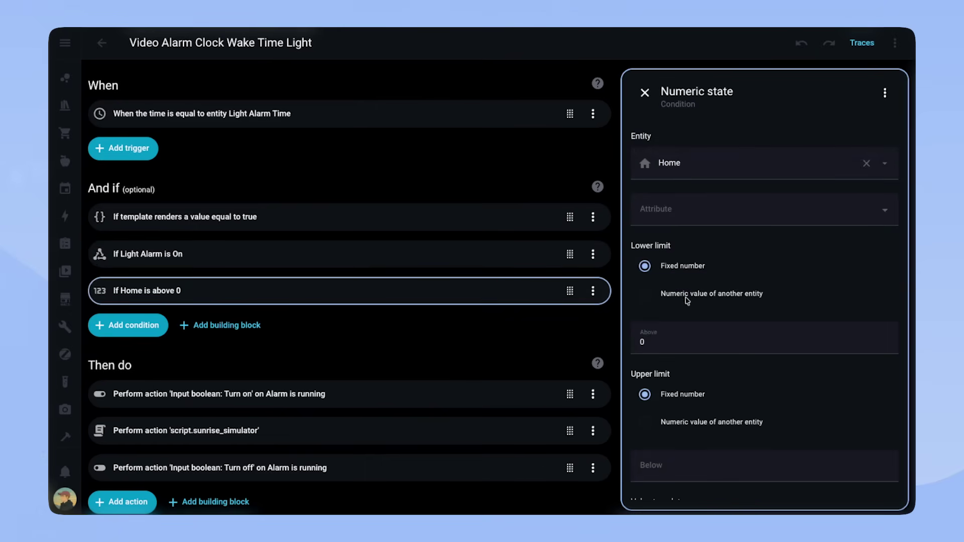
{"action": "scroll", "coordinate": [451, 355], "scroll_direction": "down", "scroll_amount": 1}
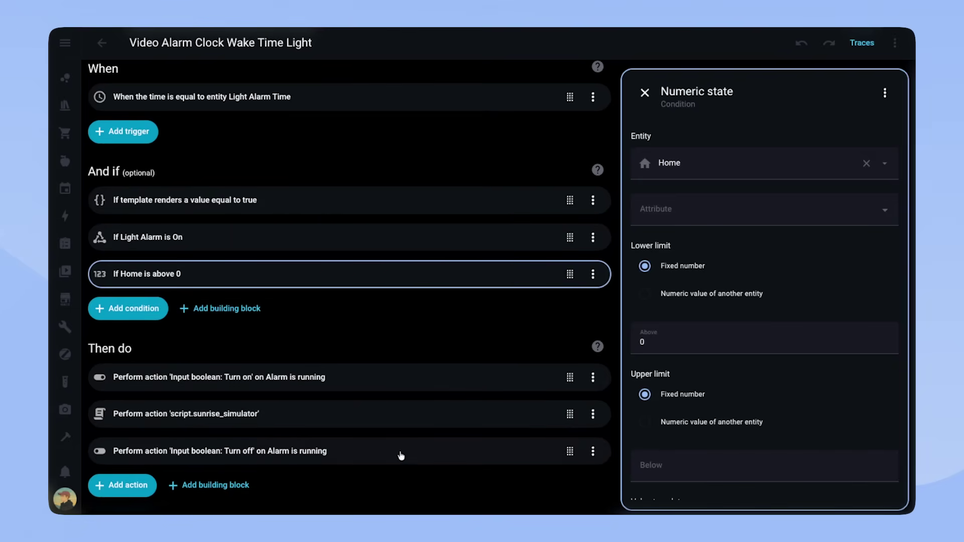
Inspect the Alarm is running on/off actions and the sunrise script action's YAML with two bed lamps.
{"action": "left_click", "coordinate": [354, 383]}
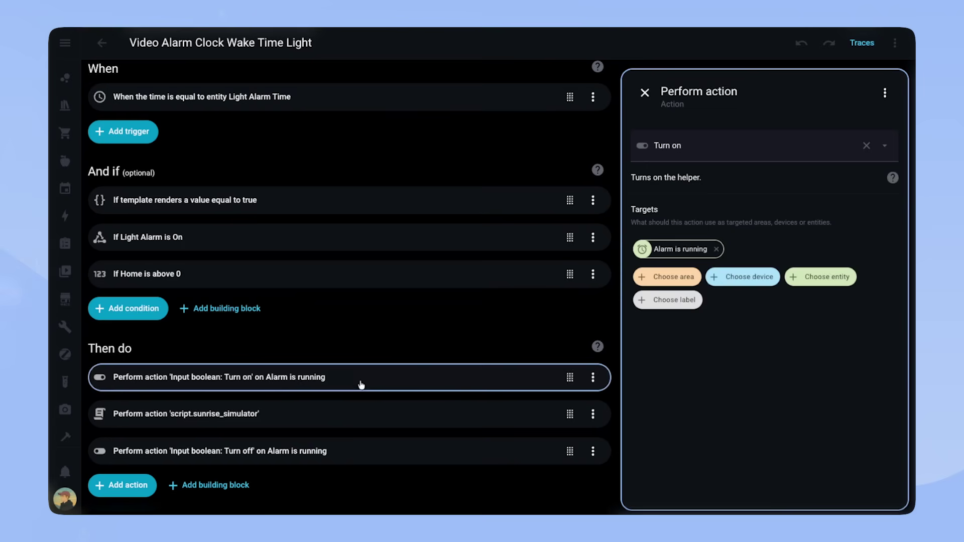
{"action": "left_click", "coordinate": [306, 419]}
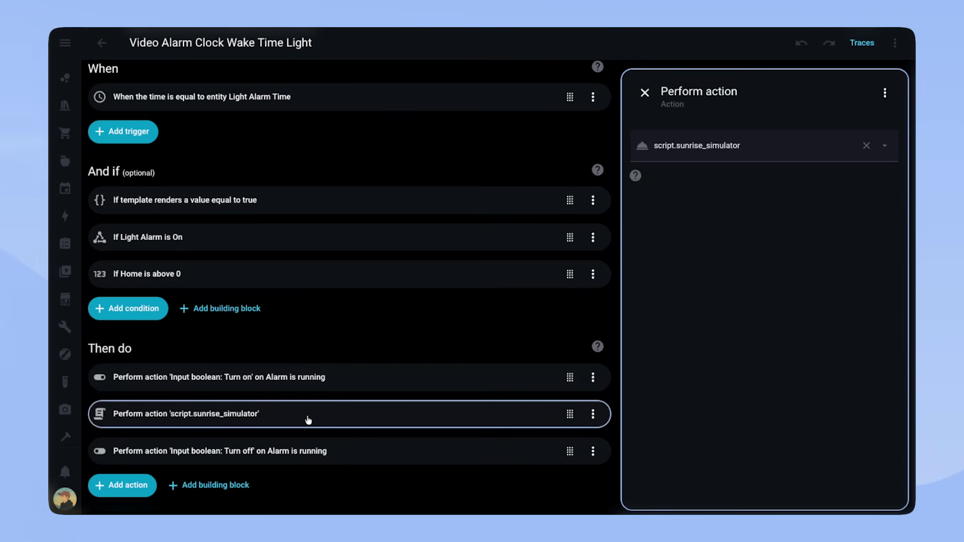
{"action": "left_click", "coordinate": [884, 93]}
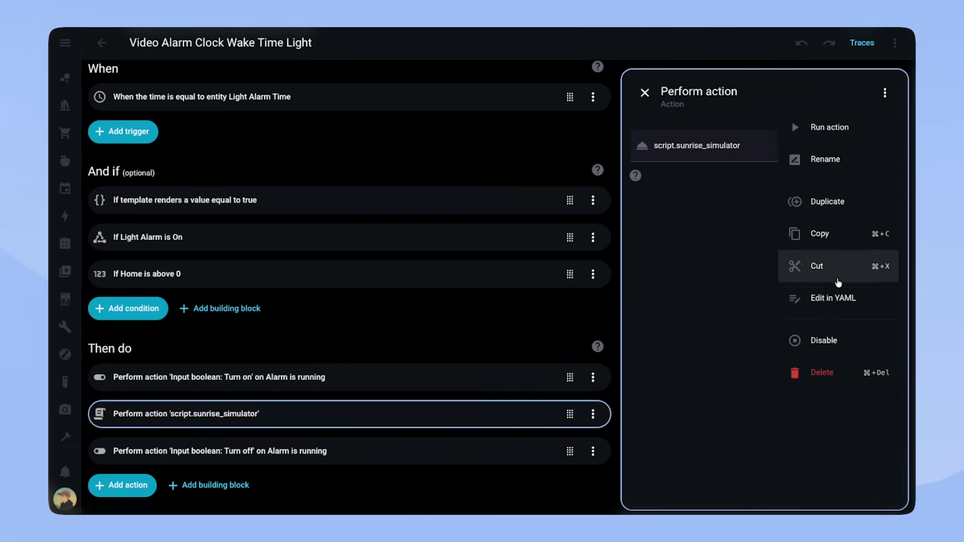
{"action": "left_click", "coordinate": [845, 298]}
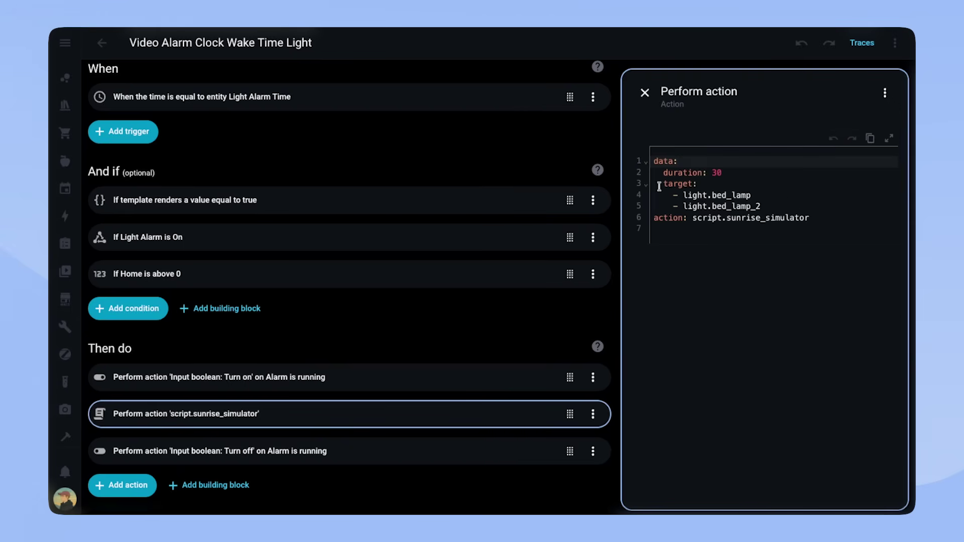
{"action": "left_click", "coordinate": [761, 206]}
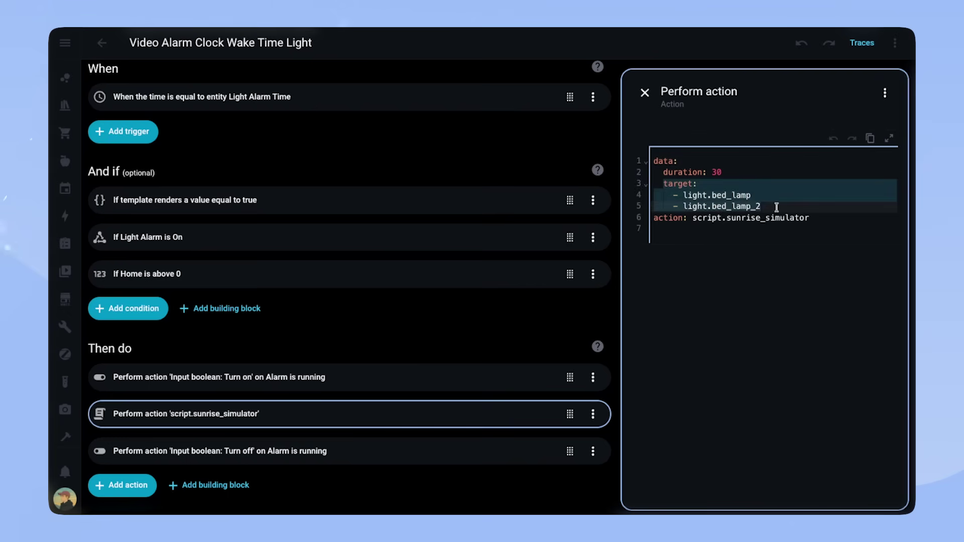
{"action": "left_click", "coordinate": [312, 456]}
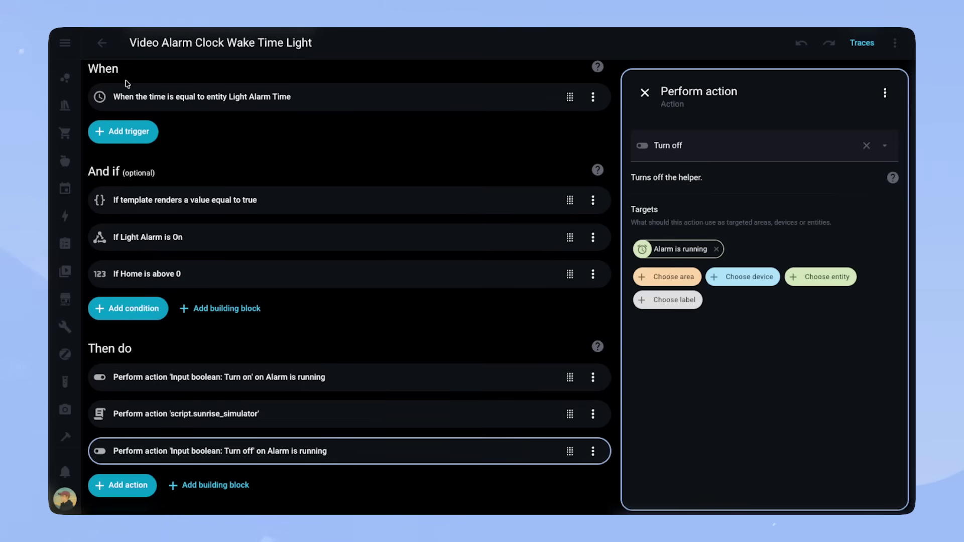
{"action": "left_click", "coordinate": [103, 45]}
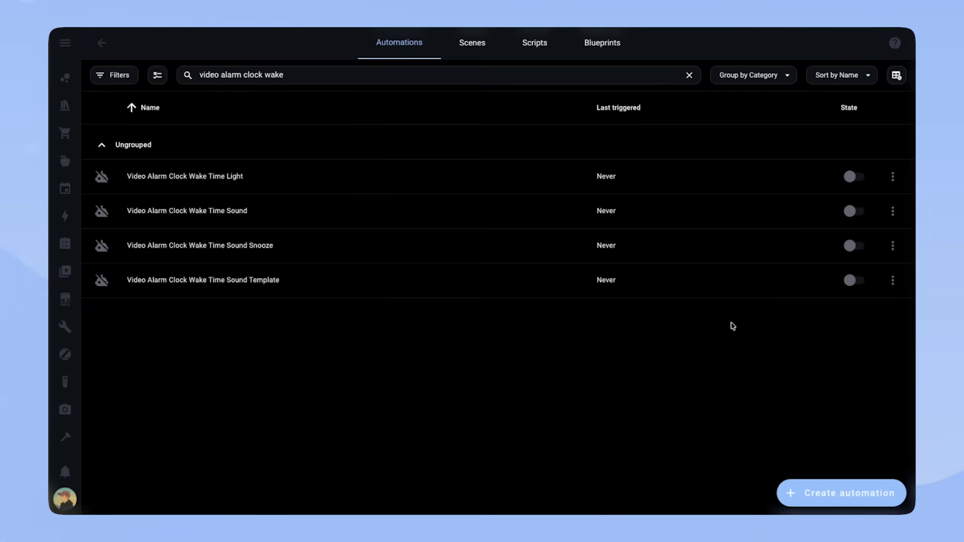
{"action": "left_click", "coordinate": [212, 280]}
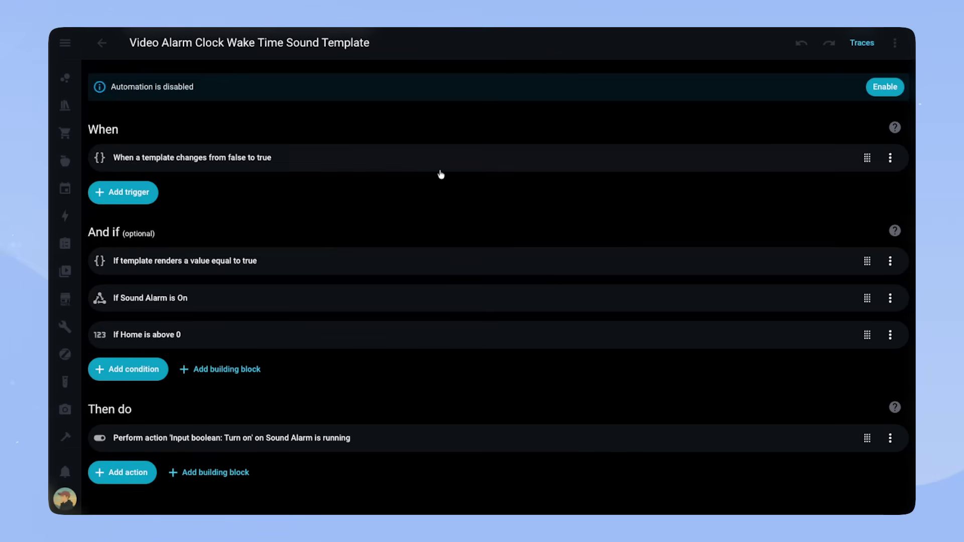
{"action": "left_click", "coordinate": [400, 157]}
{"action": "left_click", "coordinate": [305, 262]}
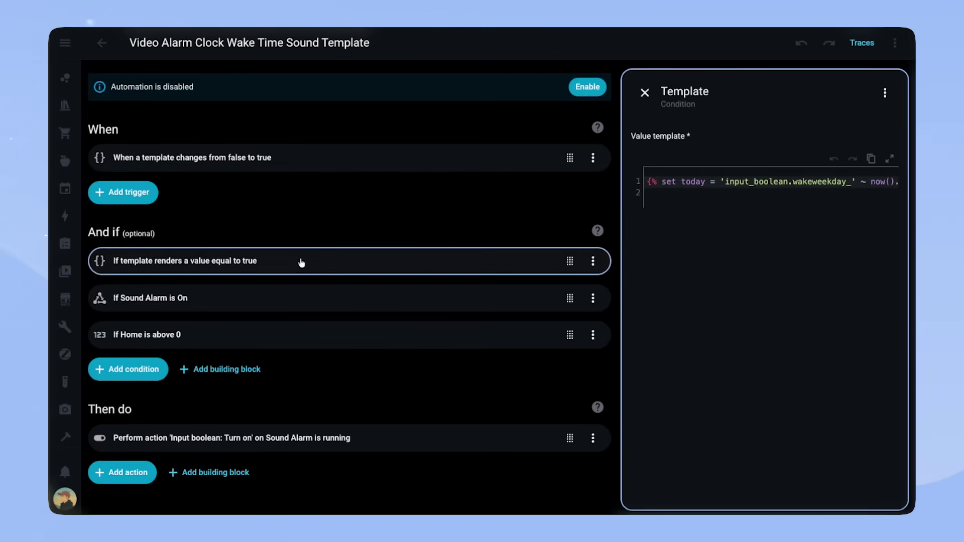
{"action": "left_click", "coordinate": [295, 298]}
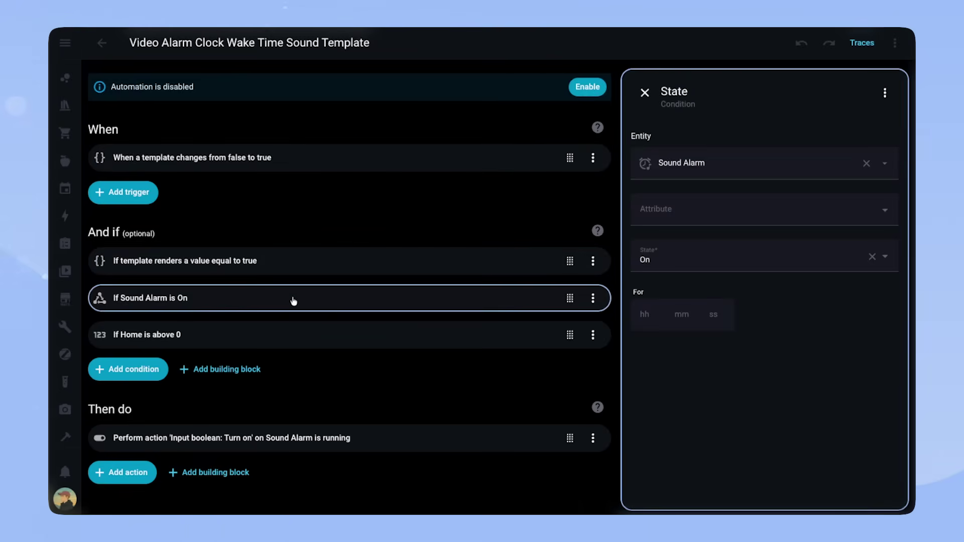
{"action": "left_click", "coordinate": [299, 337]}
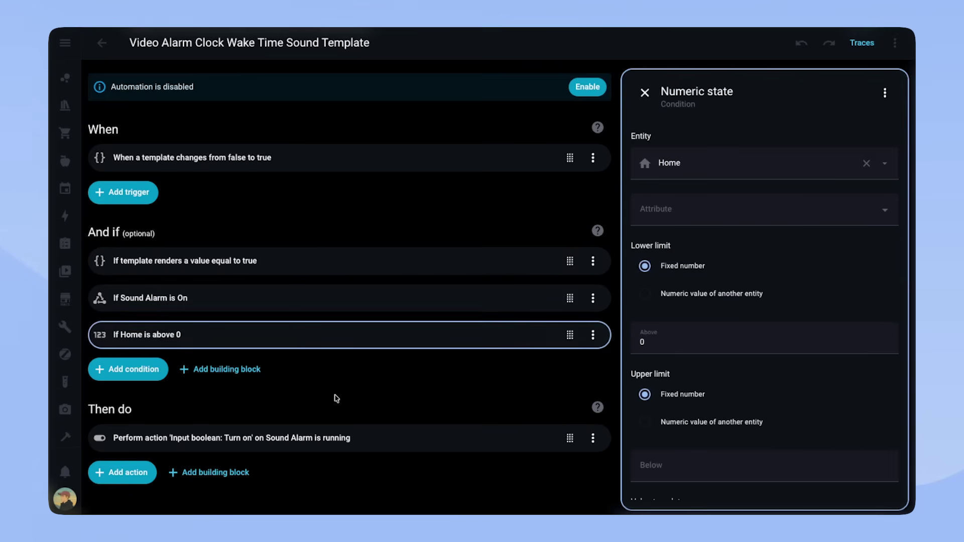
{"action": "left_click", "coordinate": [321, 442]}
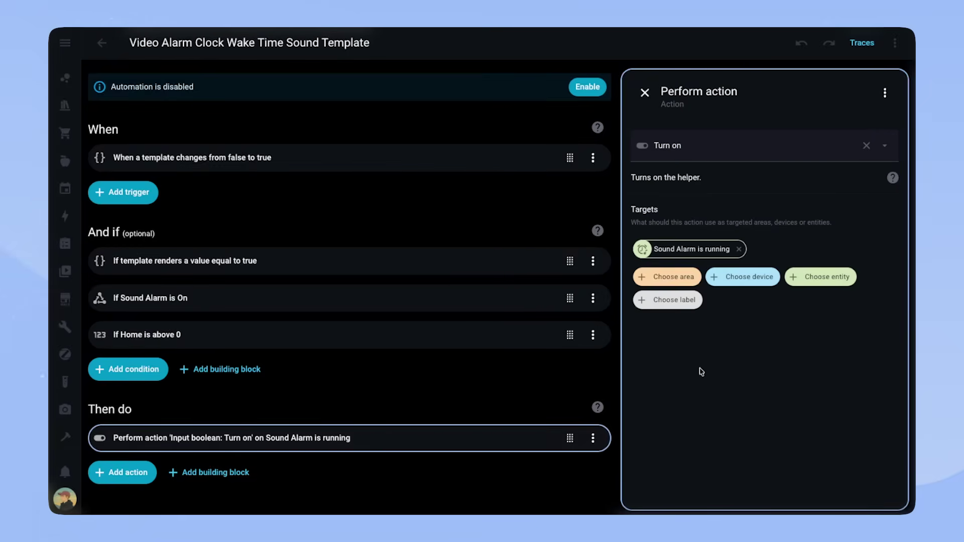
{"action": "left_click", "coordinate": [102, 45]}
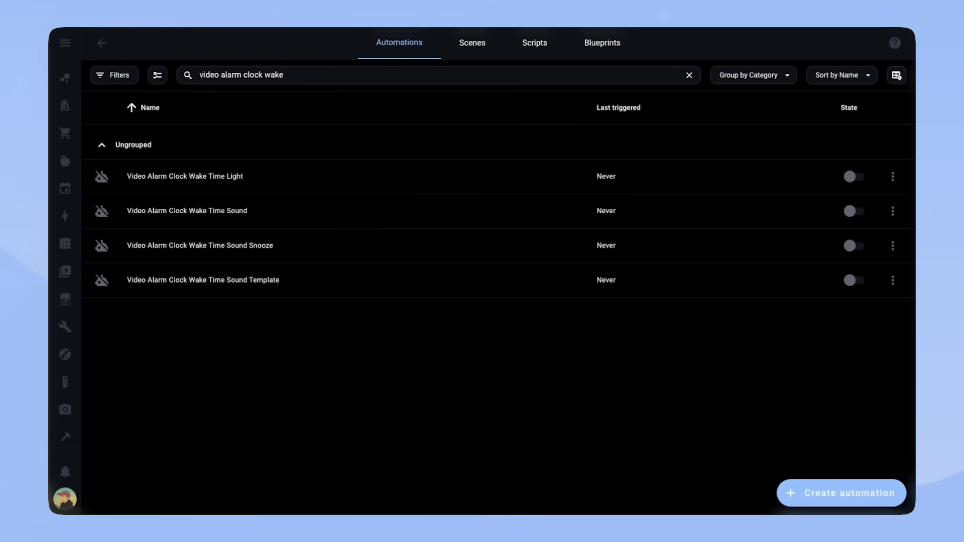
{"action": "left_click", "coordinate": [213, 215]}
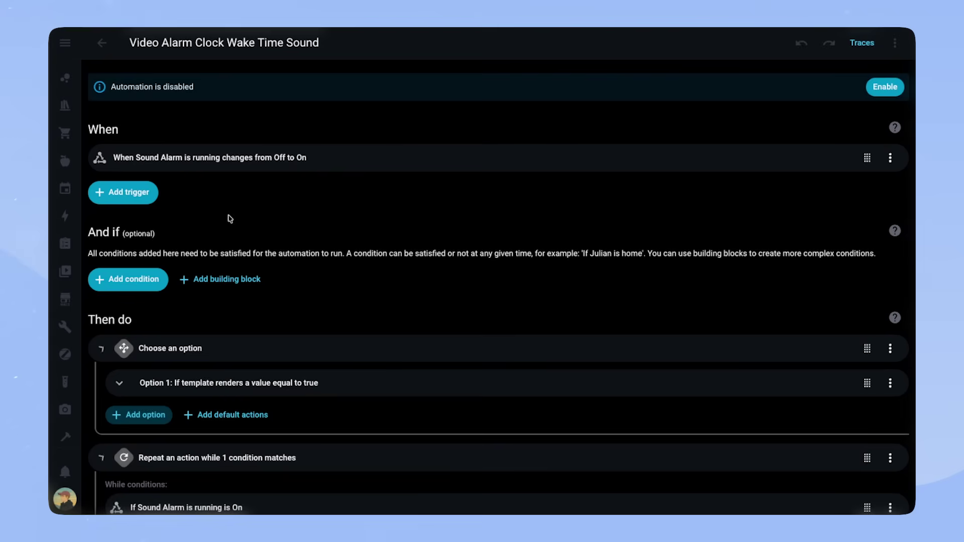
{"action": "left_click", "coordinate": [277, 159]}
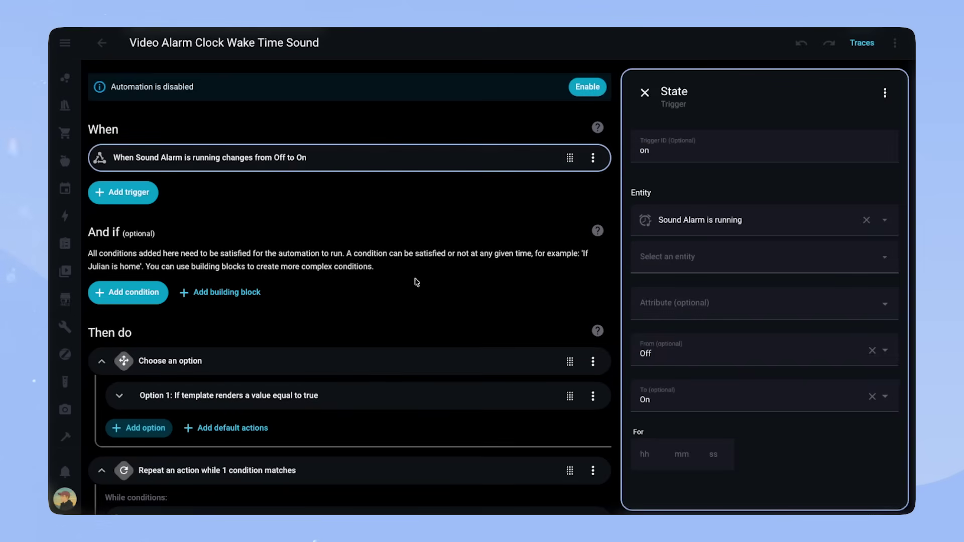
{"action": "left_click", "coordinate": [228, 383]}
{"action": "left_click", "coordinate": [287, 342]}
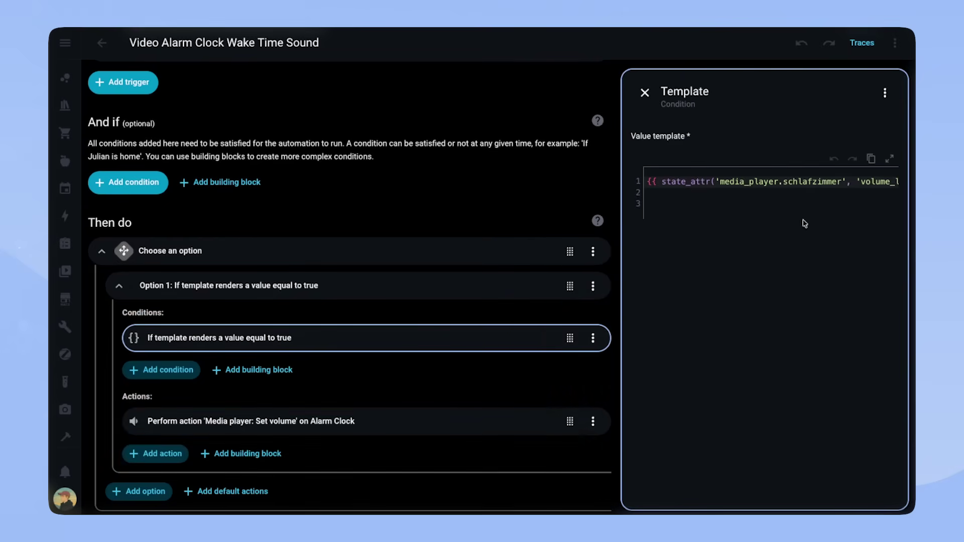
{"action": "left_click_drag", "start_coordinate": [738, 182], "coordinate": [873, 187]}
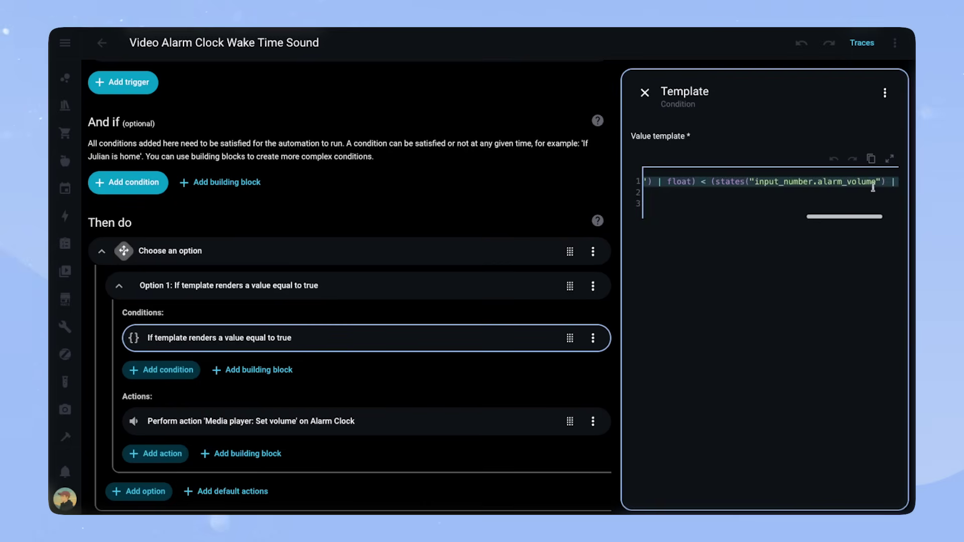
{"action": "left_click", "coordinate": [873, 187]}
{"action": "left_click", "coordinate": [294, 229]}
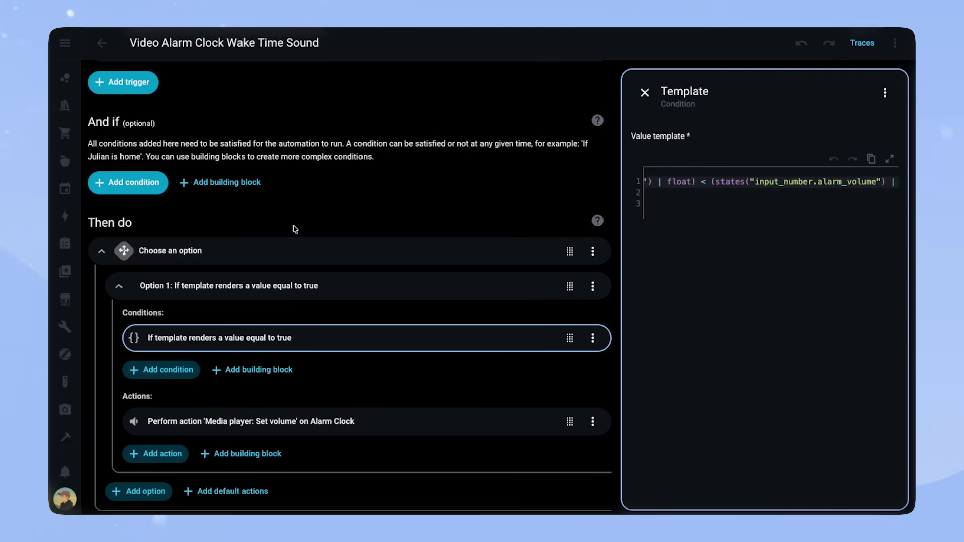
{"action": "scroll", "coordinate": [294, 229], "scroll_direction": "down", "scroll_amount": 4}
{"action": "left_click", "coordinate": [332, 335]}
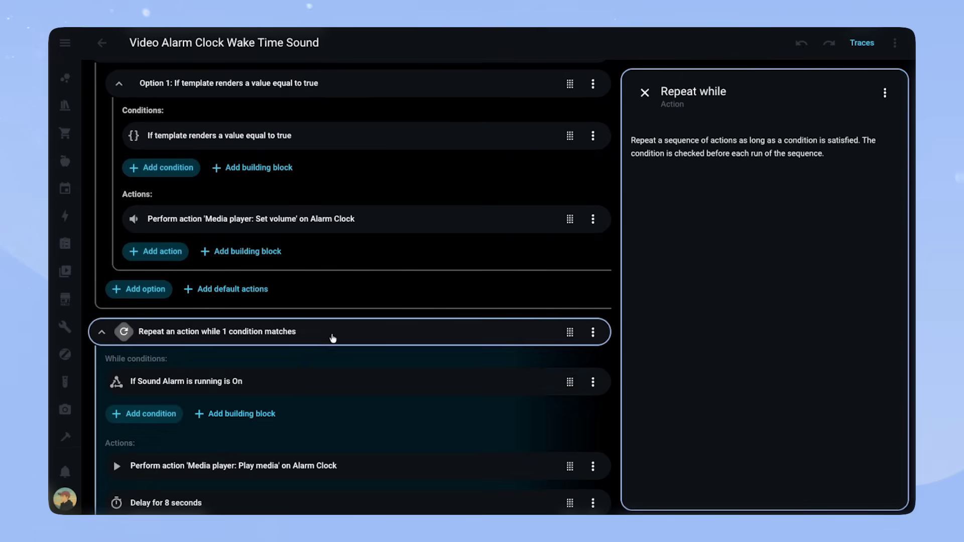
{"action": "left_click", "coordinate": [304, 380]}
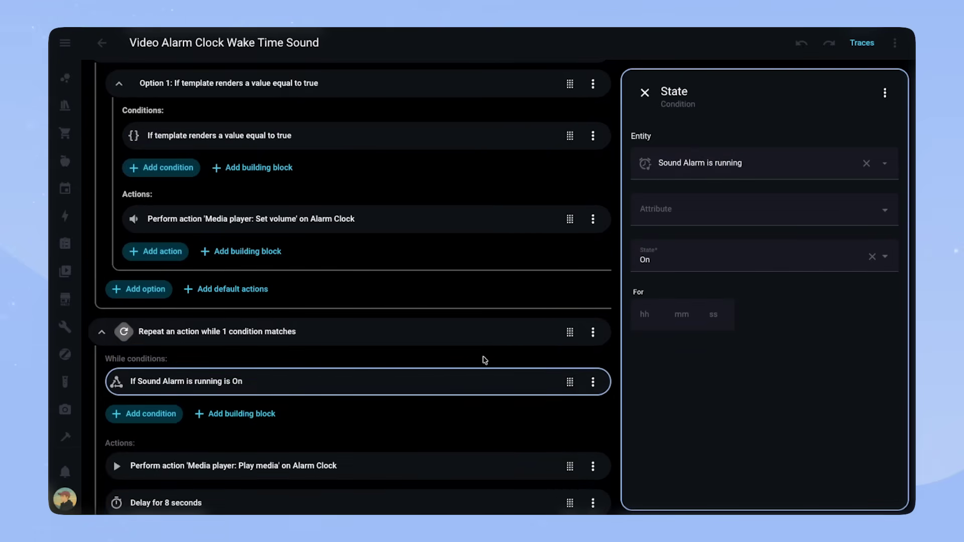
{"action": "scroll", "coordinate": [485, 360], "scroll_direction": "down", "scroll_amount": 2}
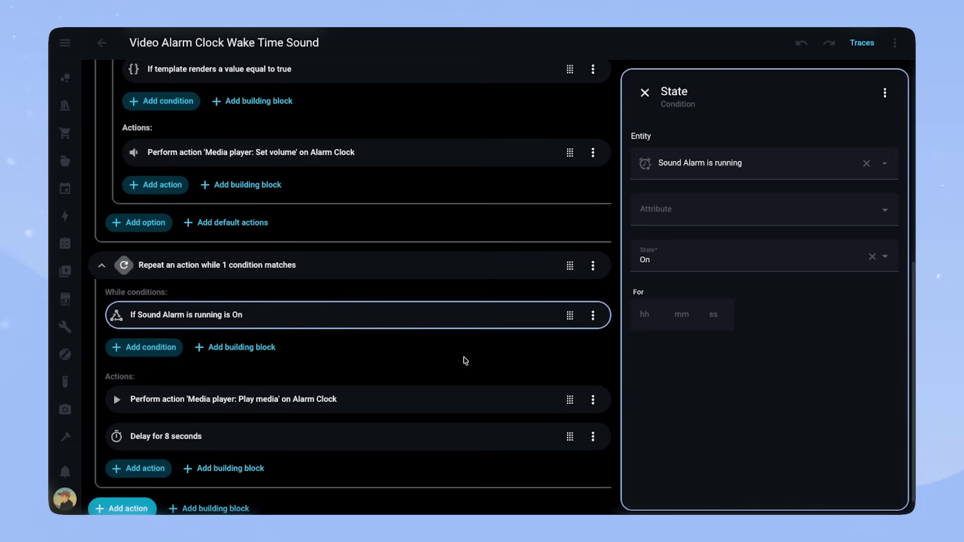
{"action": "scroll", "coordinate": [464, 361], "scroll_direction": "down", "scroll_amount": 1}
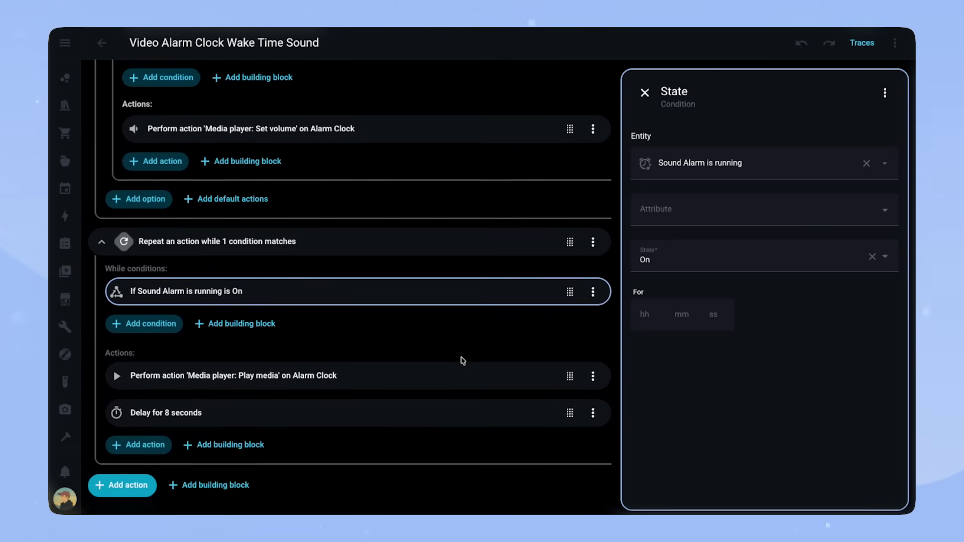
{"action": "left_click", "coordinate": [307, 380]}
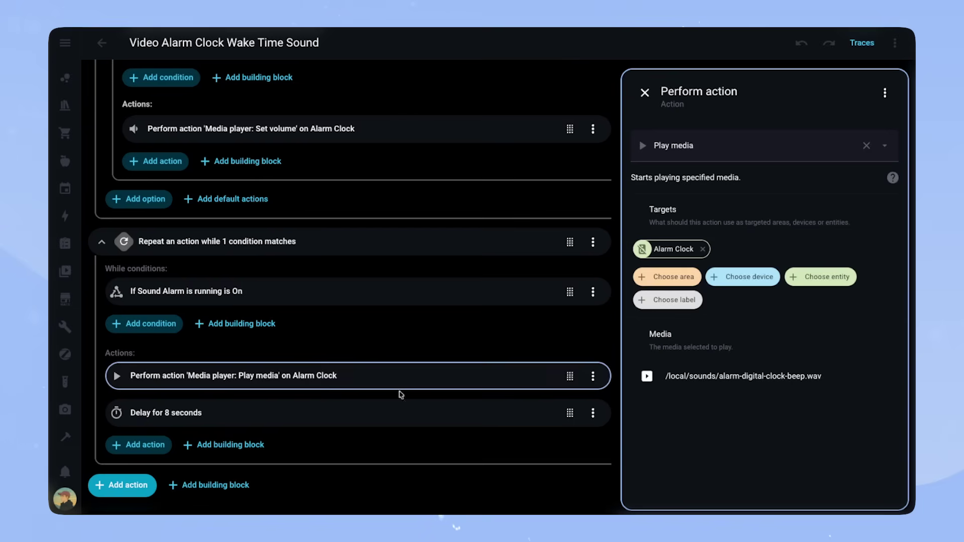
{"action": "left_click", "coordinate": [845, 378]}
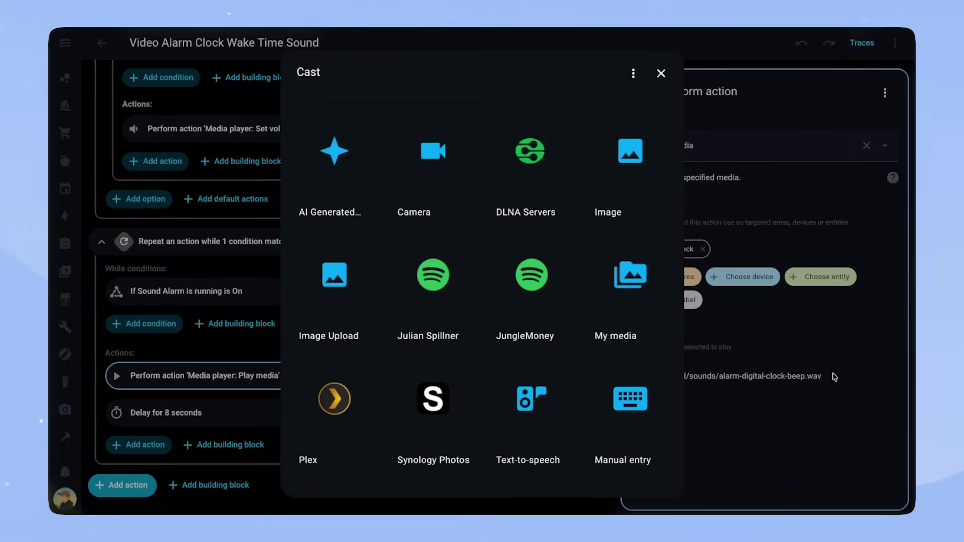
{"action": "left_click", "coordinate": [660, 72]}
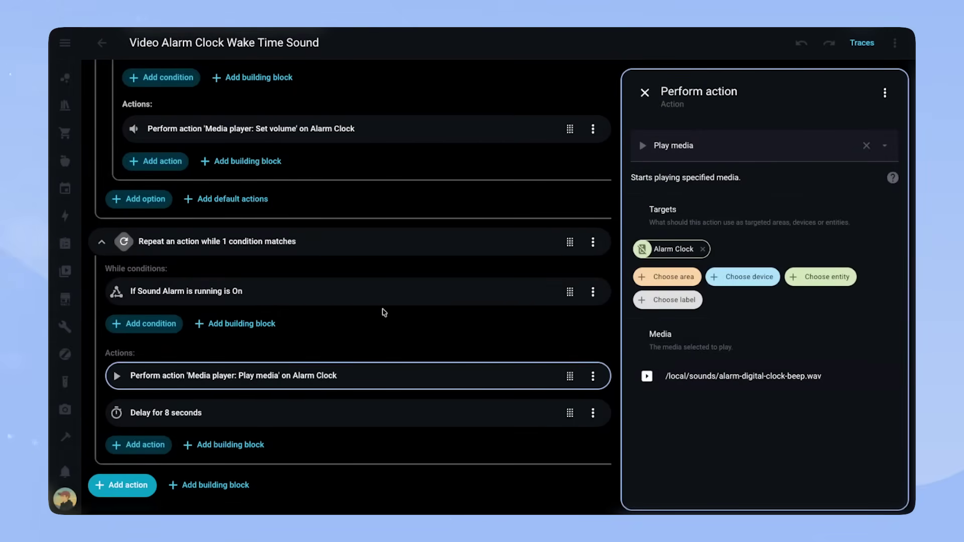
Open Video Alarm Clock Wake Time Sound Snooze and inspect its Alarm Snoozed Off-to-On trigger.
{"action": "left_click", "coordinate": [103, 42]}
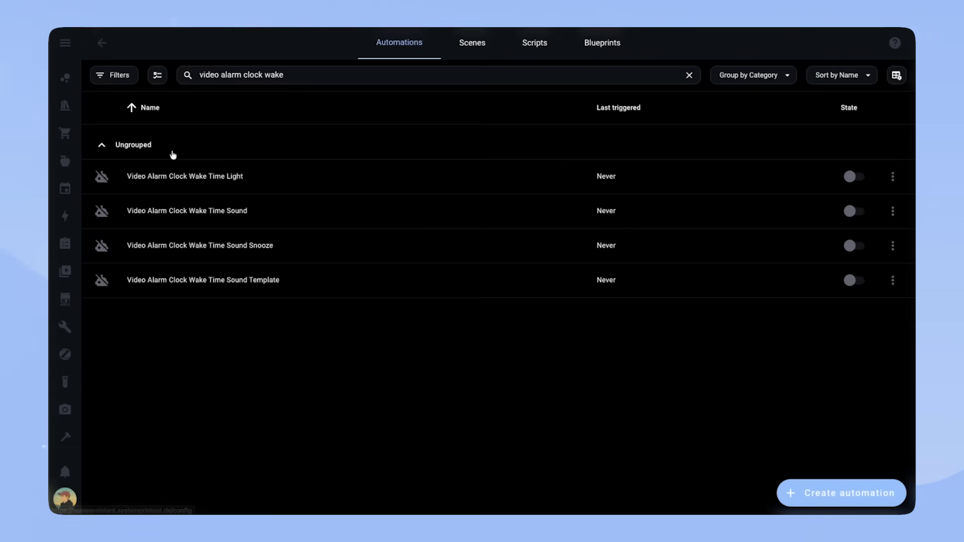
{"action": "left_click", "coordinate": [219, 245]}
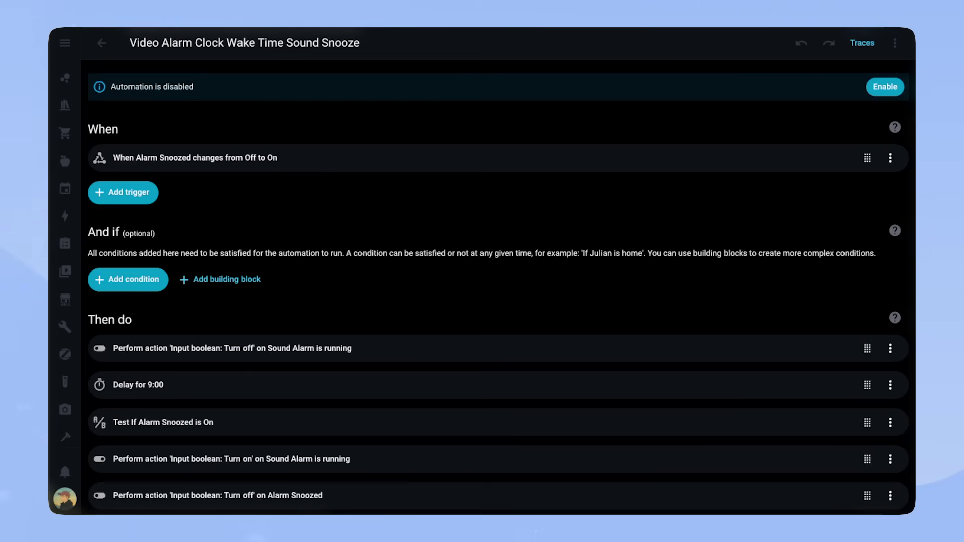
{"action": "left_click", "coordinate": [309, 158]}
{"action": "scroll", "coordinate": [514, 329], "scroll_direction": "down", "scroll_amount": 1}
{"action": "scroll", "coordinate": [514, 329], "scroll_direction": "down", "scroll_amount": 1}
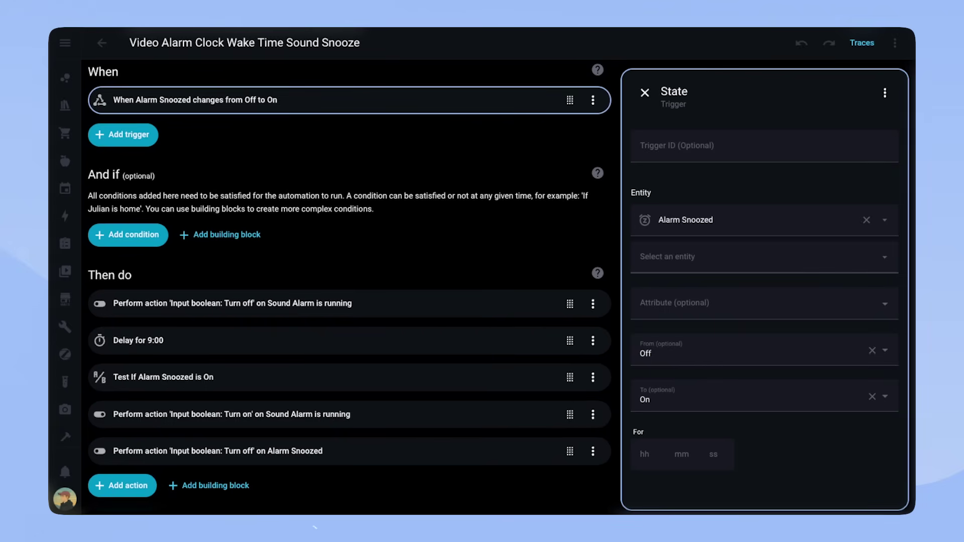